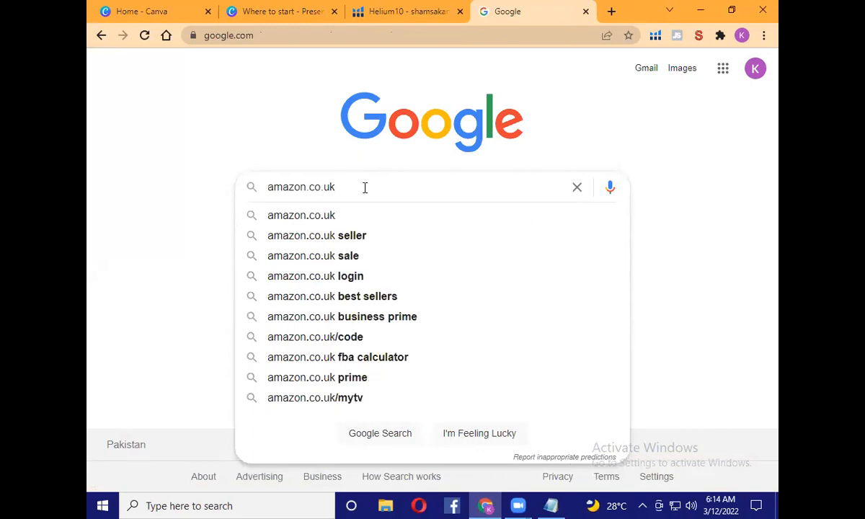
- Clear the existing query and search Google for "Amazon.co.uk"
key(BackSpace)
key(BackSpace)
key(BackSpace)
key(BackSpace)
key(BackSpace)
key(BackSpace)
key(BackSpace)
key(BackSpace)
key(BackSpace)
key(BackSpace)
key(BackSpace)
key(BackSpace)
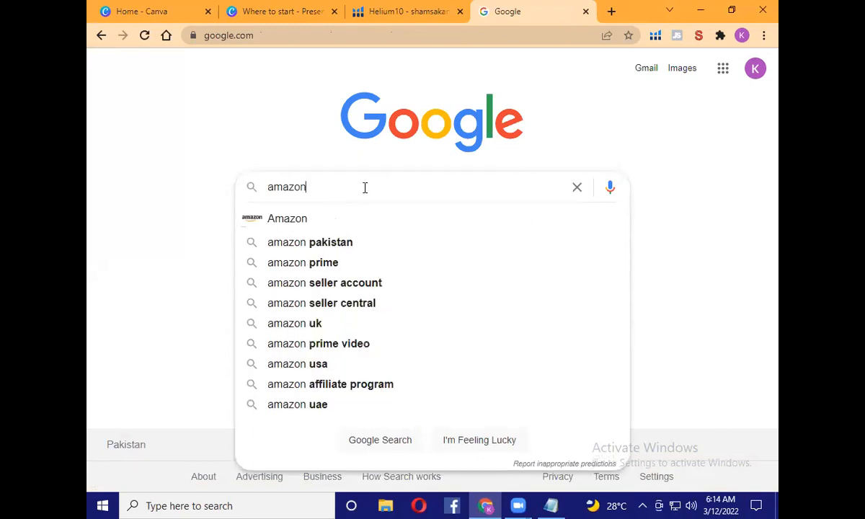
text(Amaz)
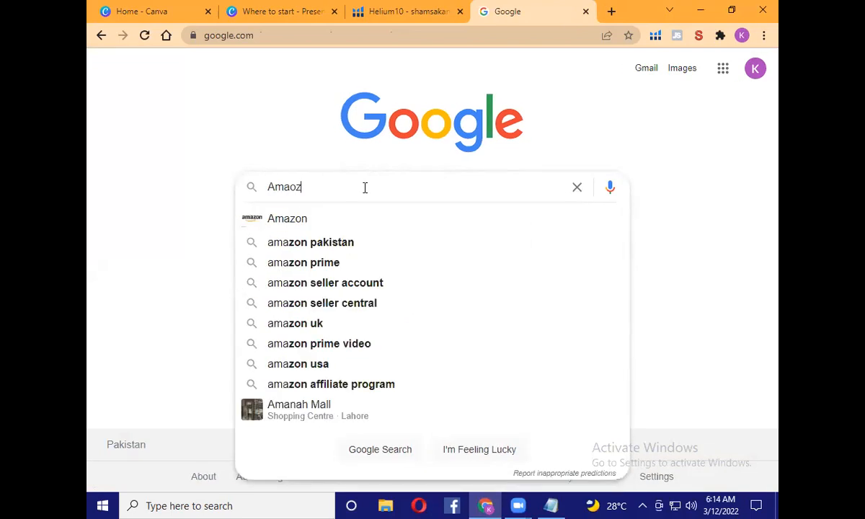
text(on)
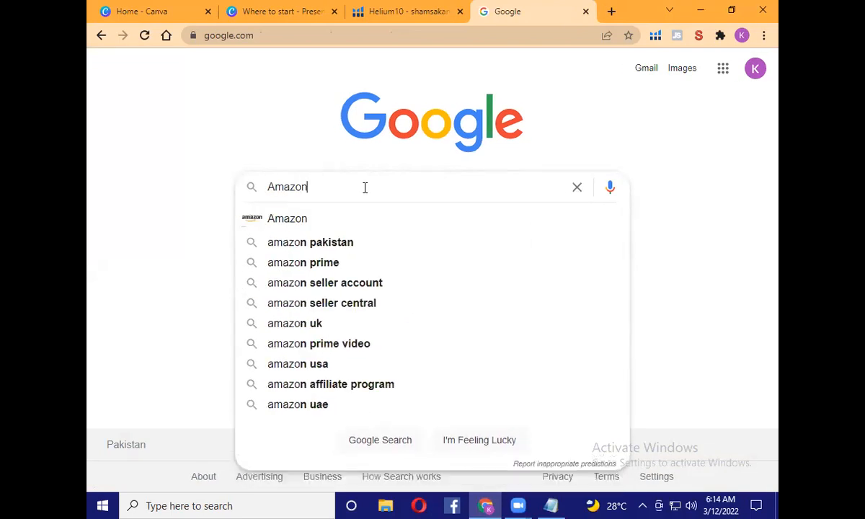
text(.co uk)
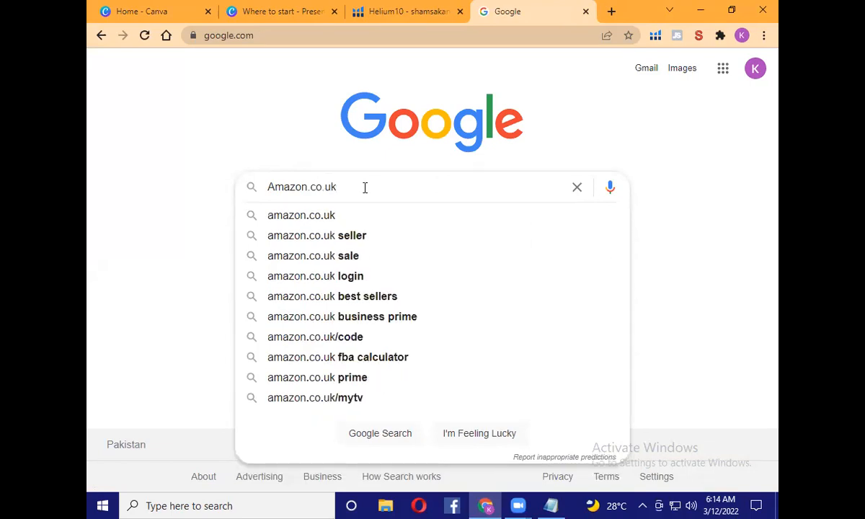
key(Return)
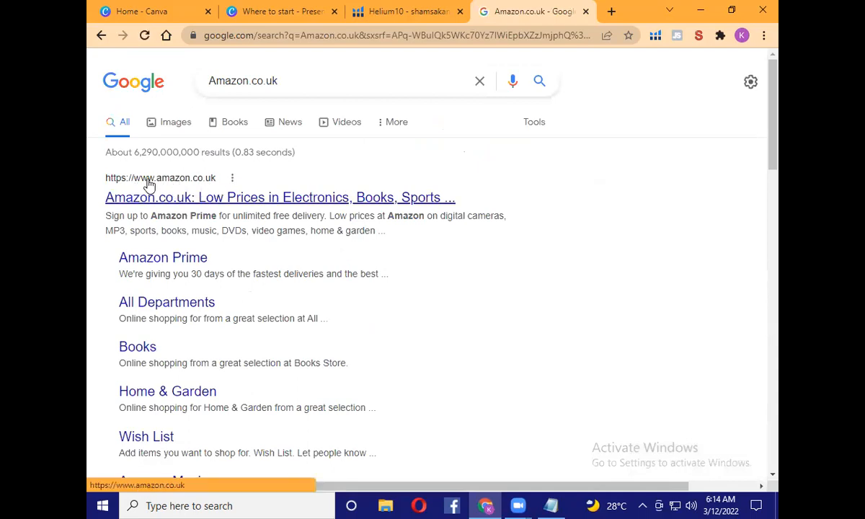
- Open the main Amazon.co.uk search result in a new tab, switch to it and accept the site's cookies
click(151, 186)
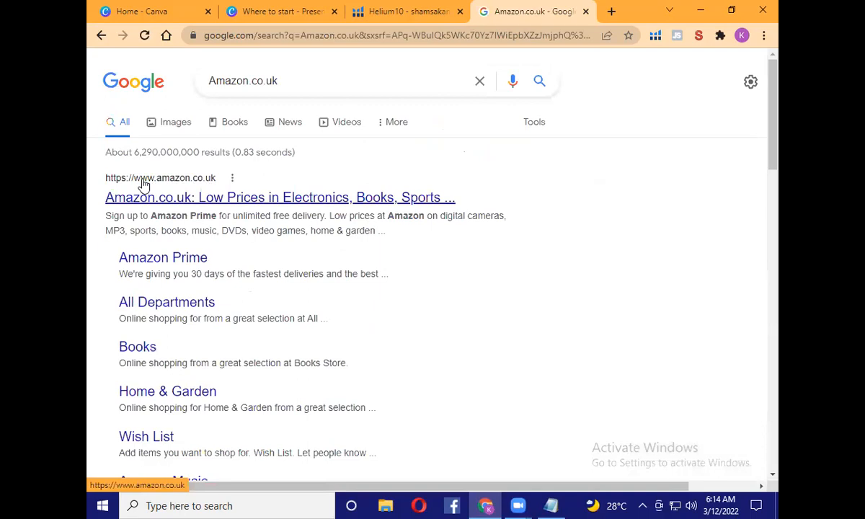
right_click(179, 205)
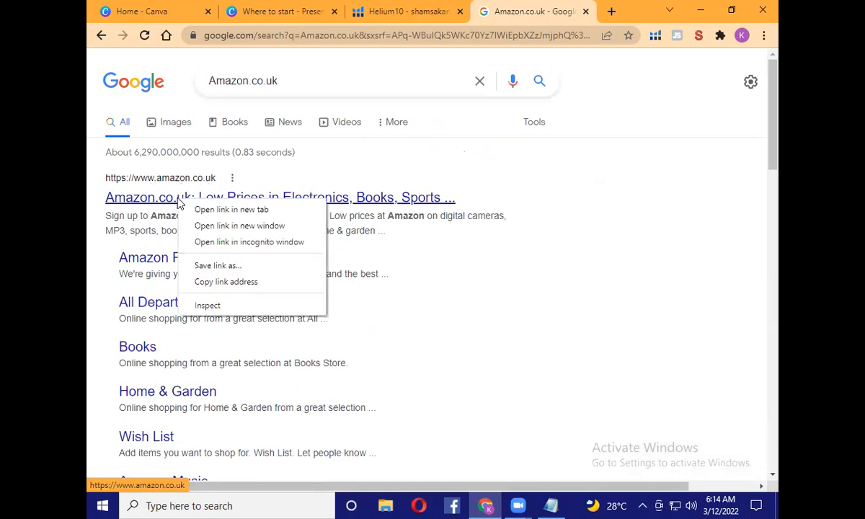
click(213, 210)
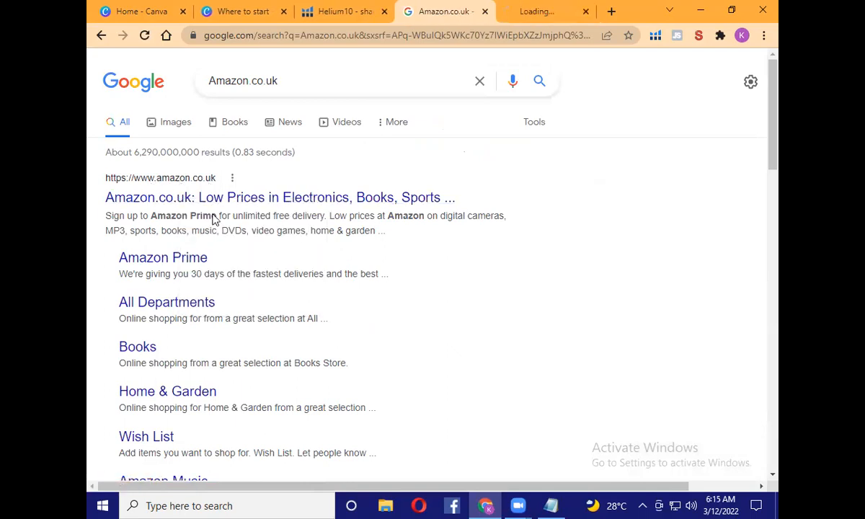
click(553, 9)
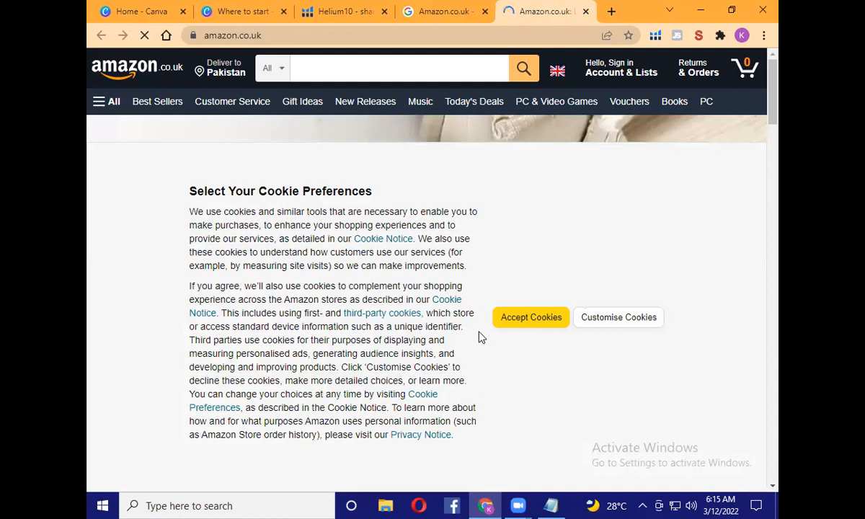
click(527, 324)
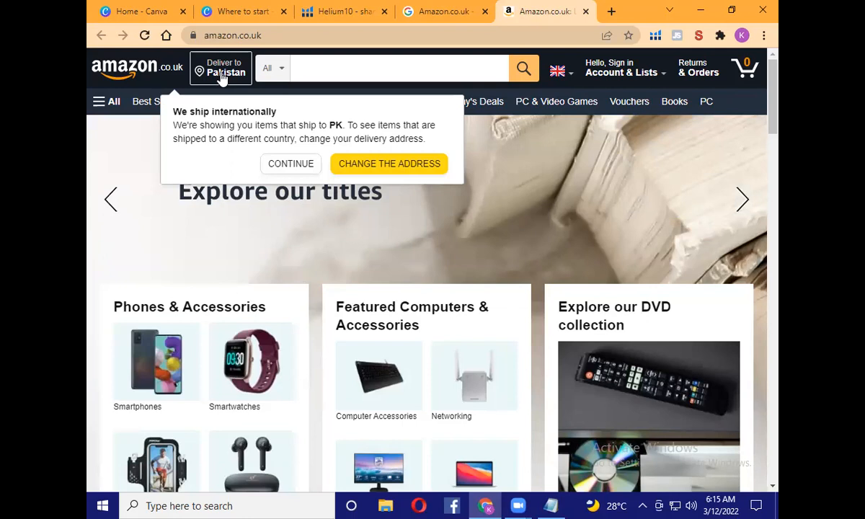
- Change the Amazon.co.uk delivery location to the UK postcode M11AG
click(222, 77)
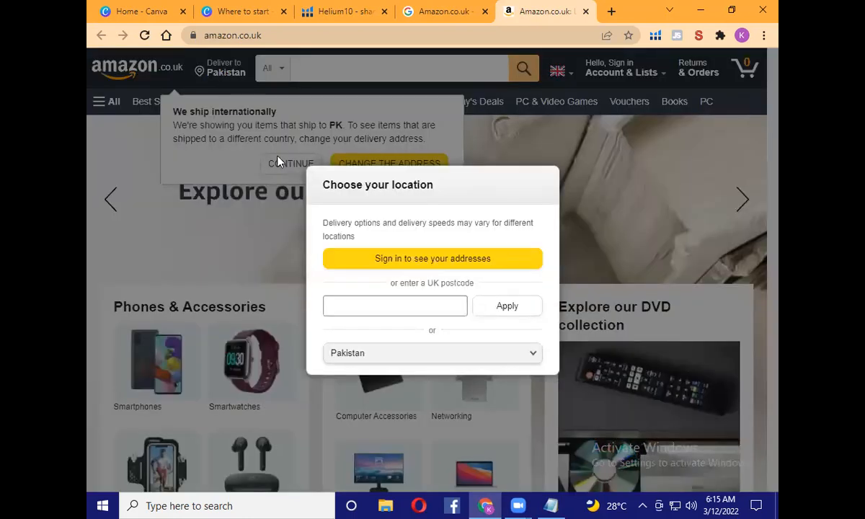
click(346, 304)
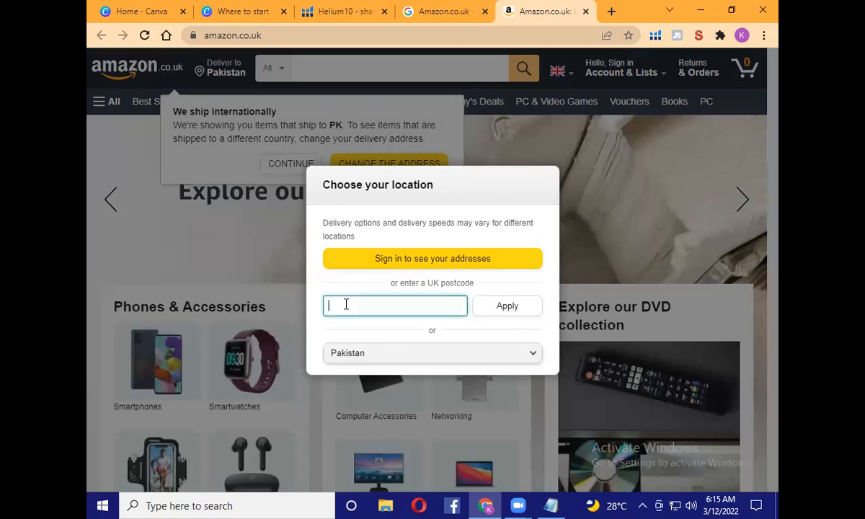
text(M11A)
text(G)
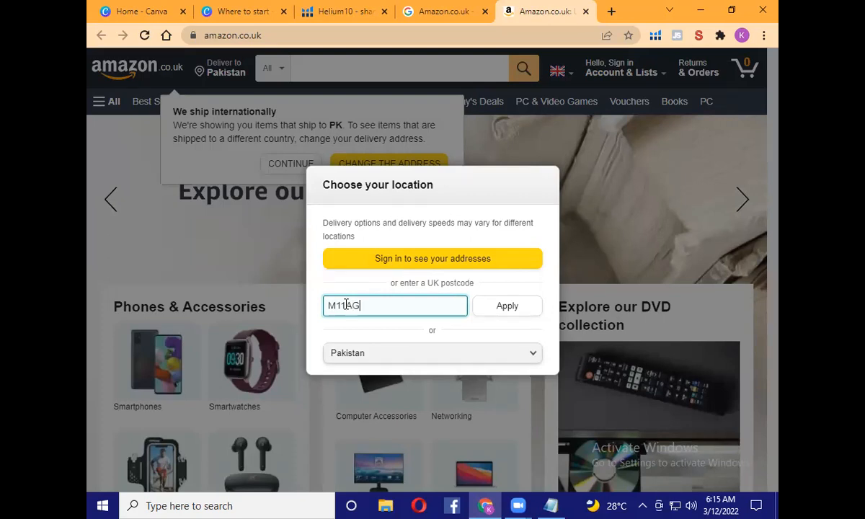
click(507, 318)
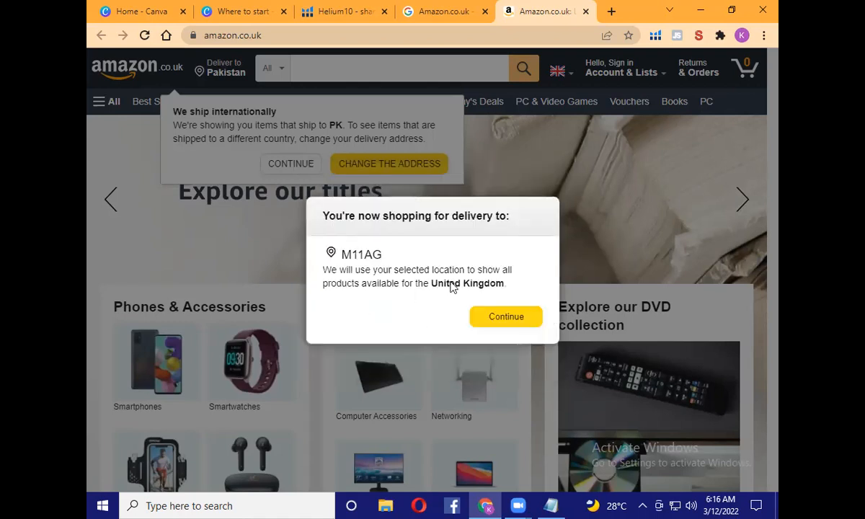
click(508, 324)
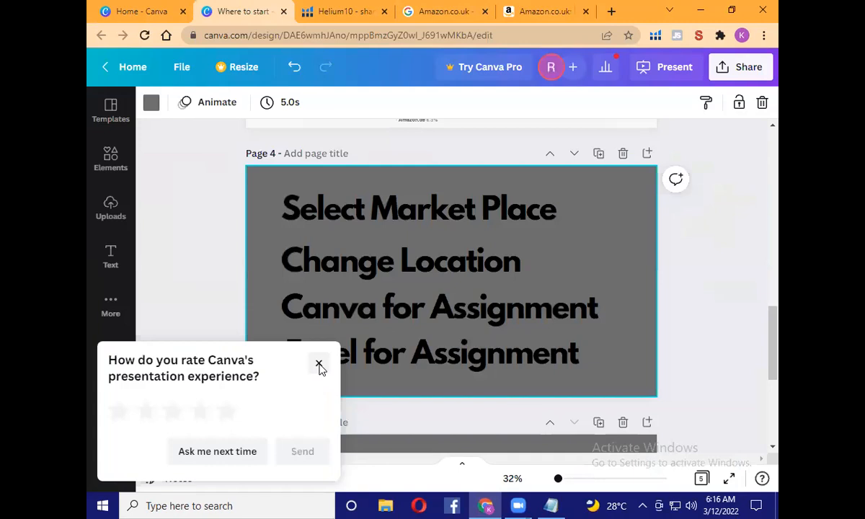
- Dismiss Canva's presentation rating survey and return to the Amazon.co.uk page
click(319, 361)
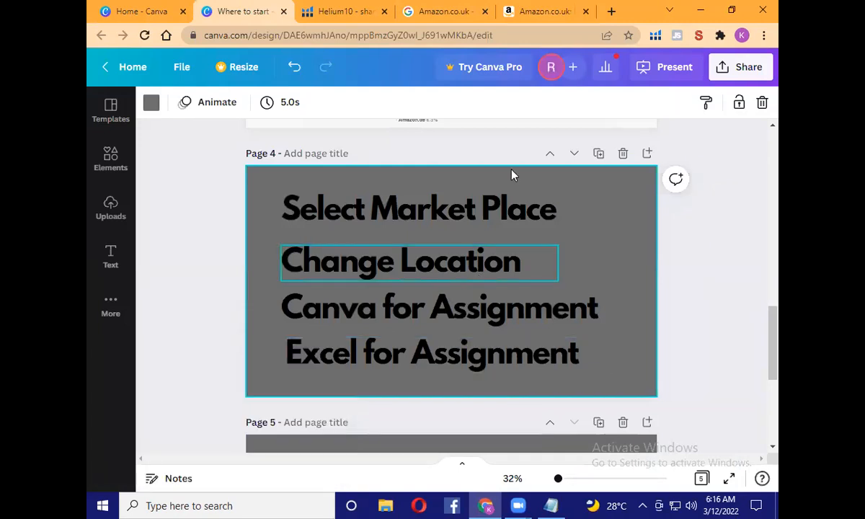
click(535, 7)
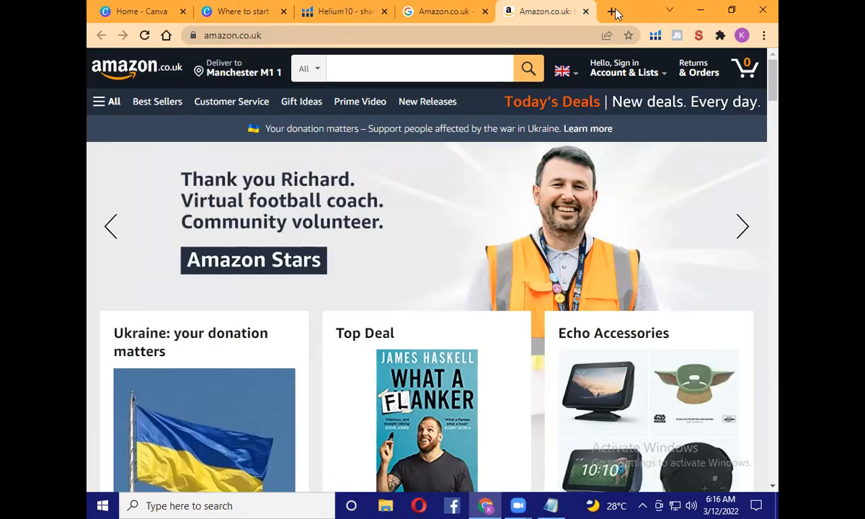
- Search Google for "Amazon.com" in a new browser tab
click(611, 11)
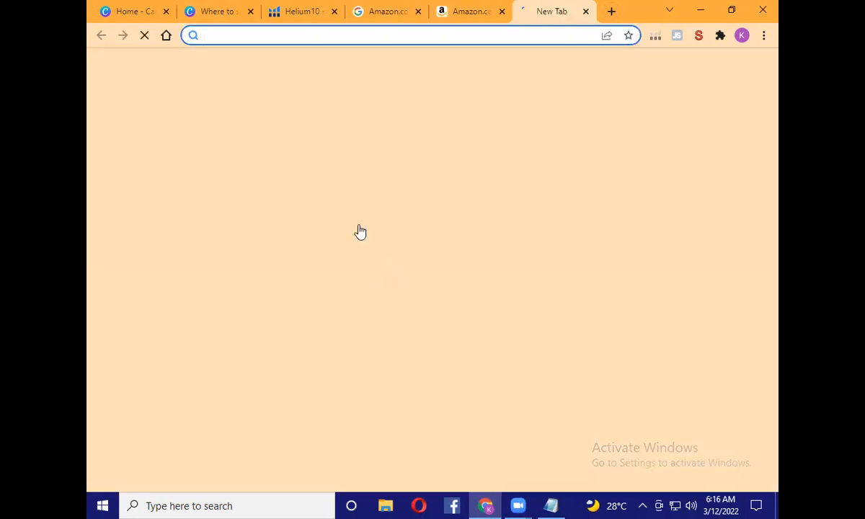
click(356, 229)
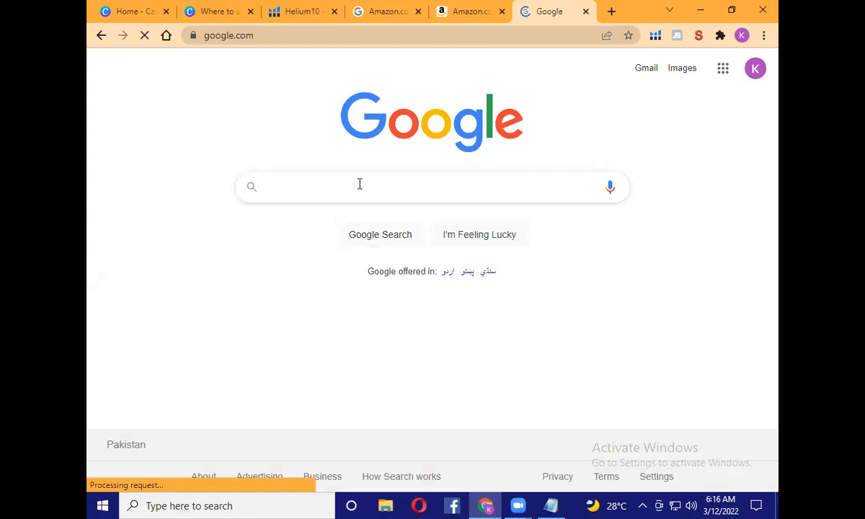
click(360, 186)
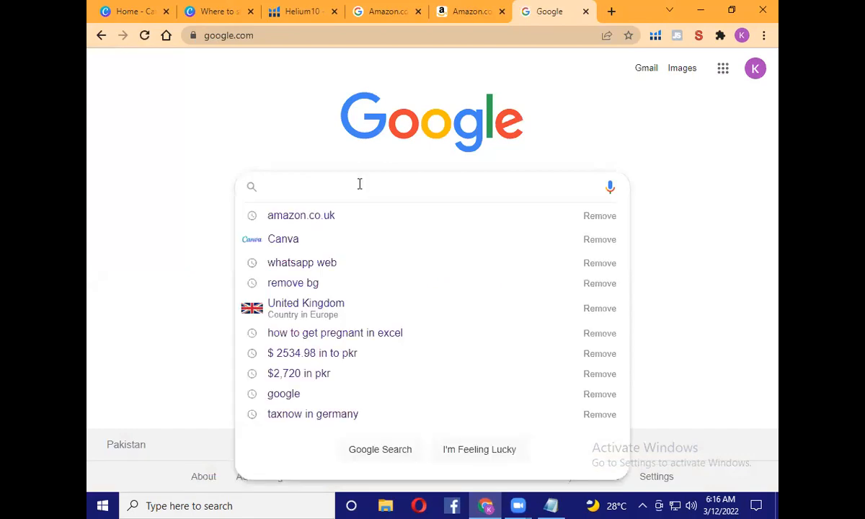
text(Amazon)
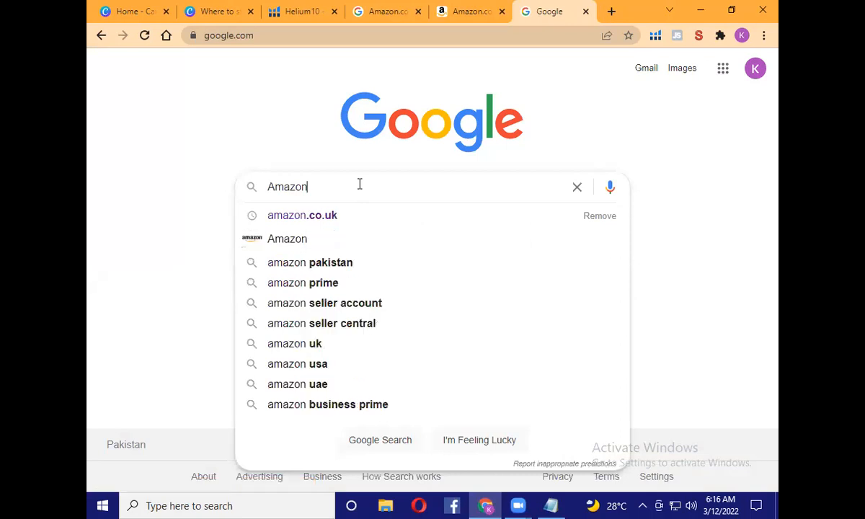
text(.co)
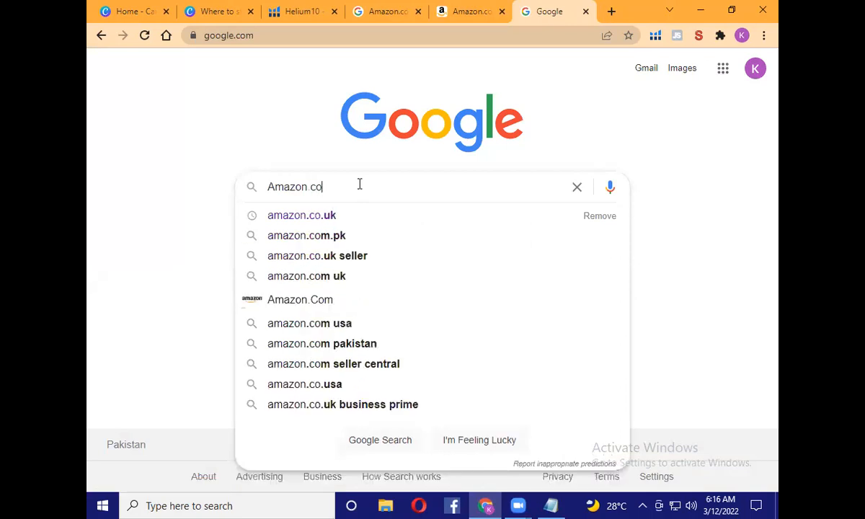
text(m)
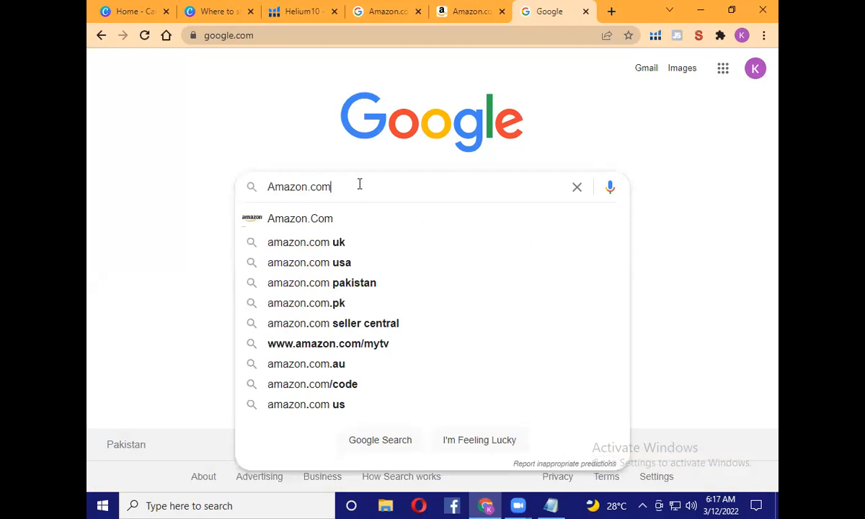
key(BackSpace)
key(BackSpace)
key(BackSpace)
key(BackSpace)
key(BackSpace)
key(BackSpace)
key(BackSpace)
key(BackSpace)
key(BackSpace)
key(BackSpace)
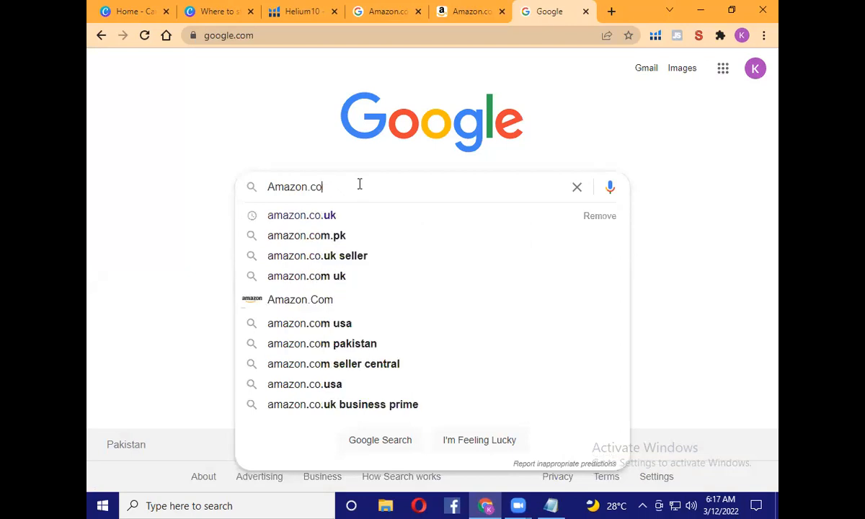
text(Ama)
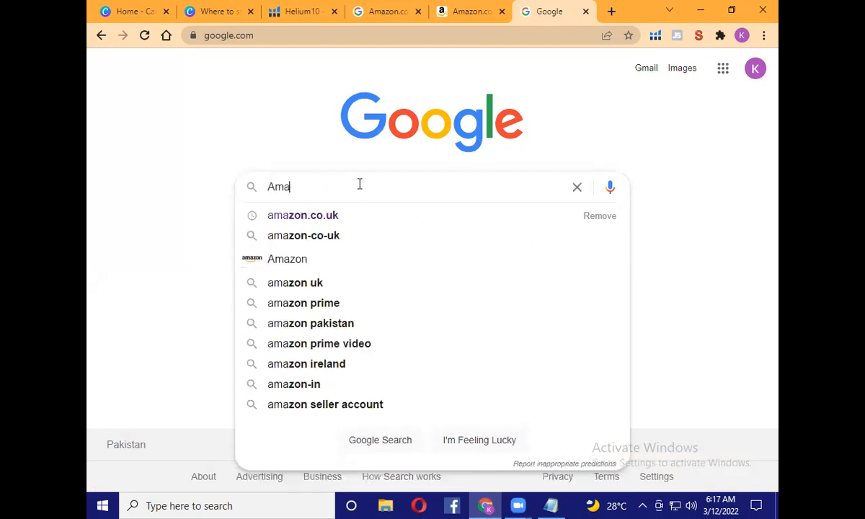
text(zon.com)
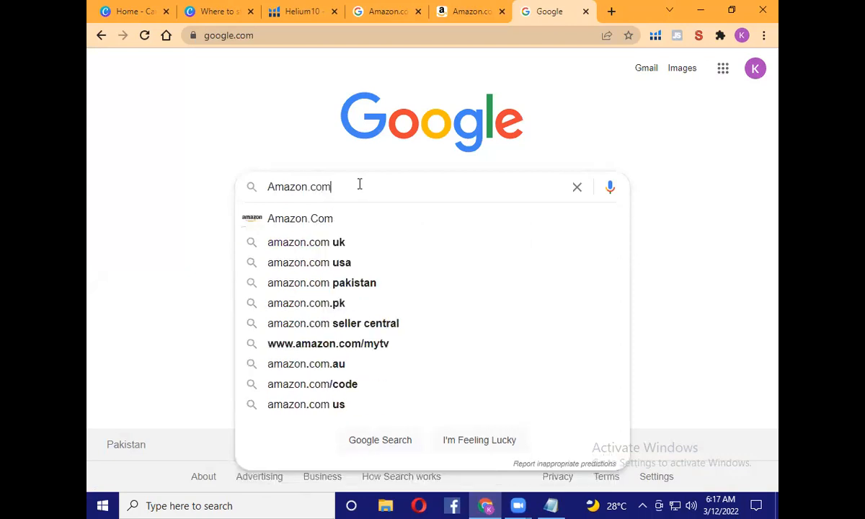
key(Return)
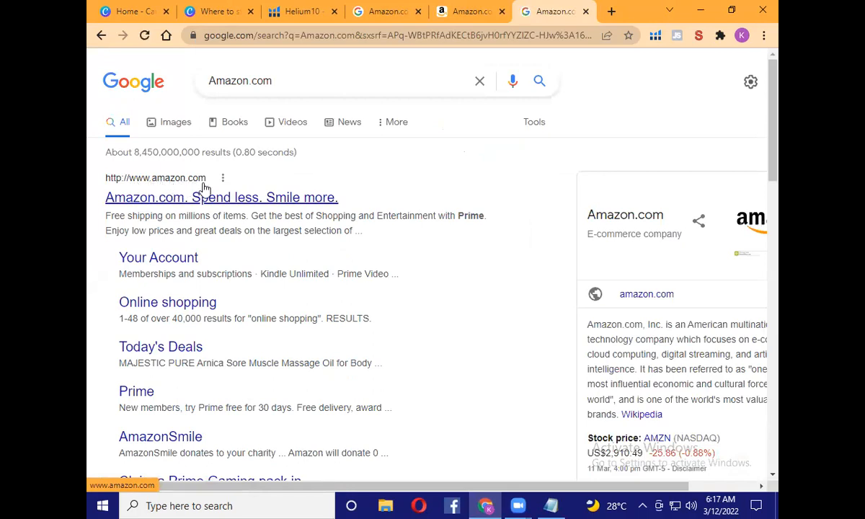
- Open the main Amazon.com search result in a new tab and switch to it
right_click(152, 199)
key(t)
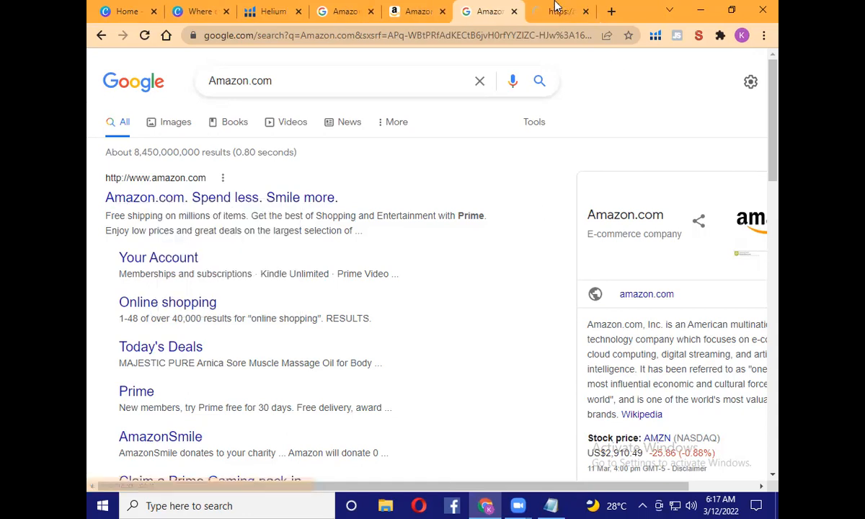
click(559, 10)
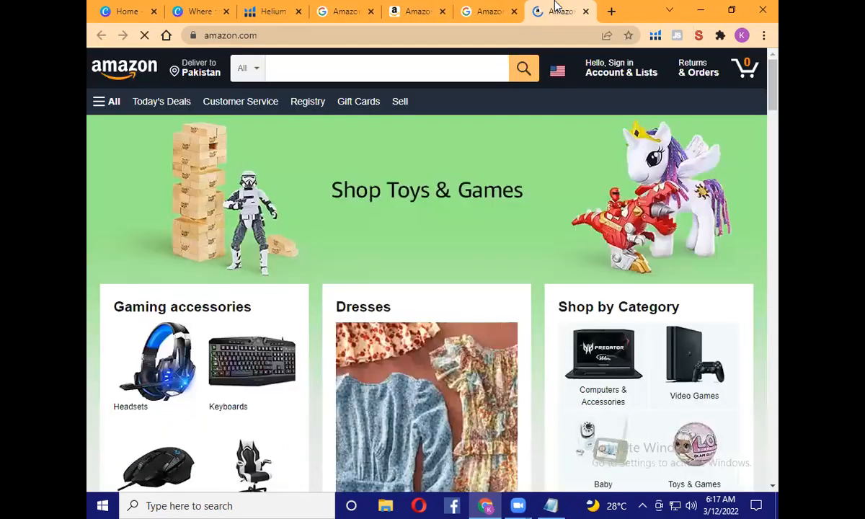
- Change the Amazon.com delivery location to the US zip code 10001
click(199, 72)
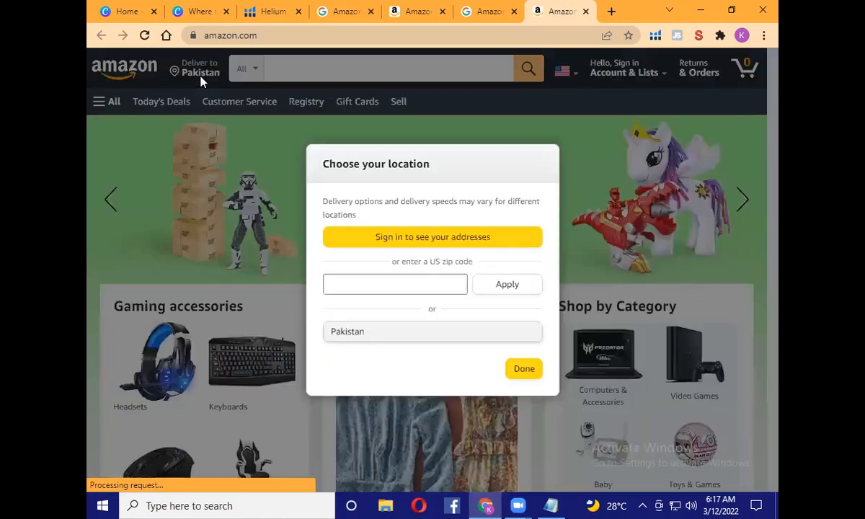
click(377, 284)
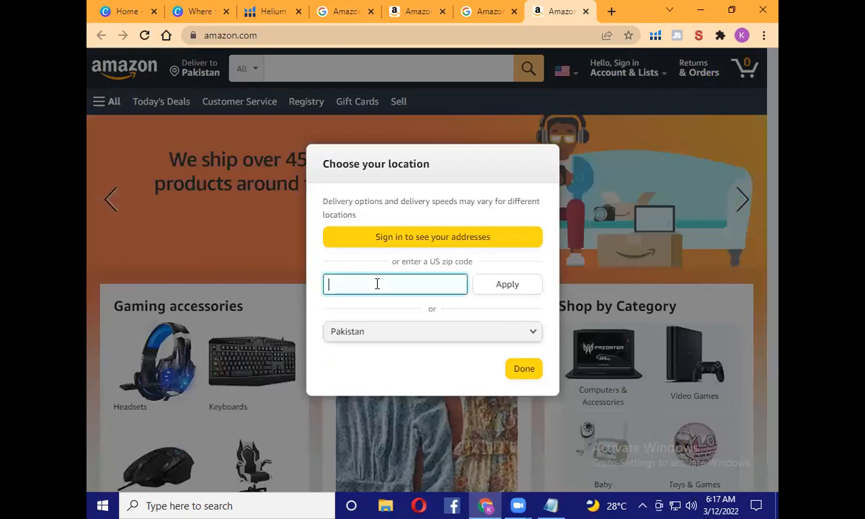
text(10001)
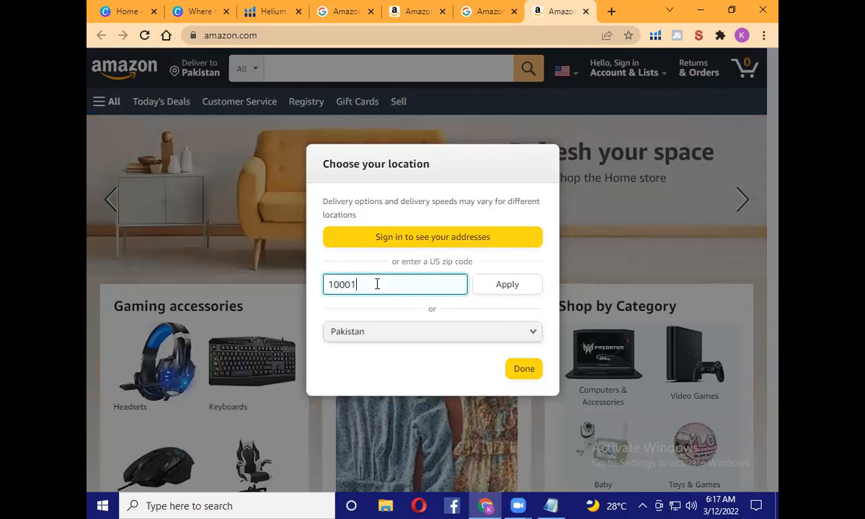
click(506, 285)
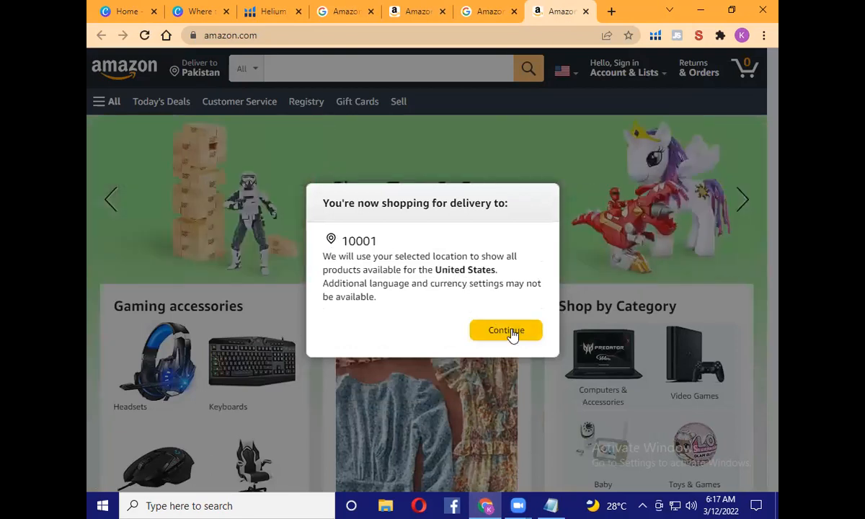
click(509, 332)
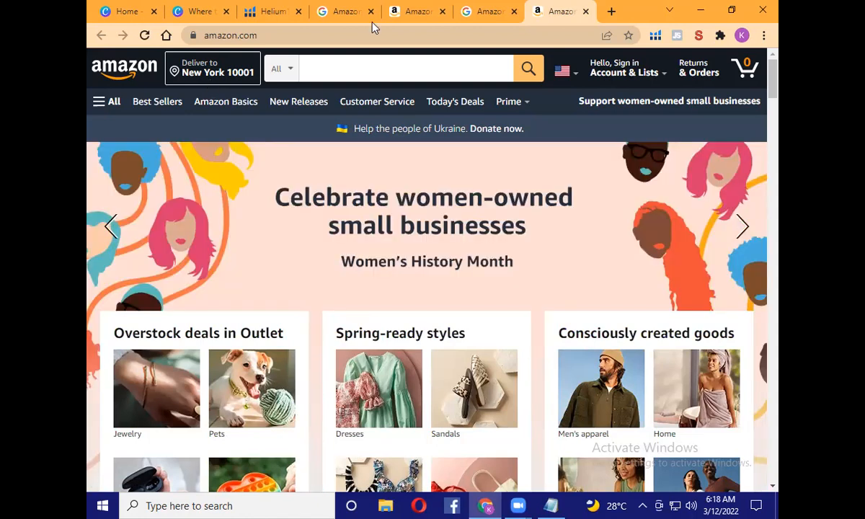
- Compare the delivery locations set on the Amazon.co.uk and Amazon.com pages
click(411, 12)
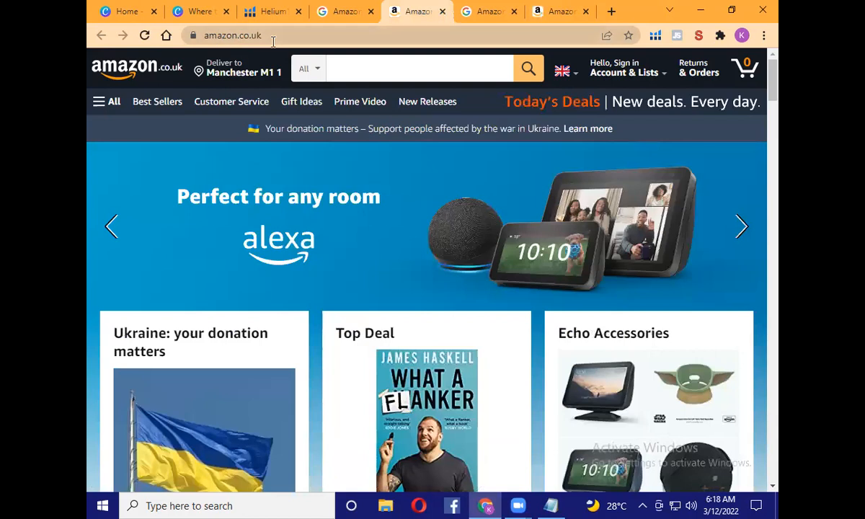
click(548, 11)
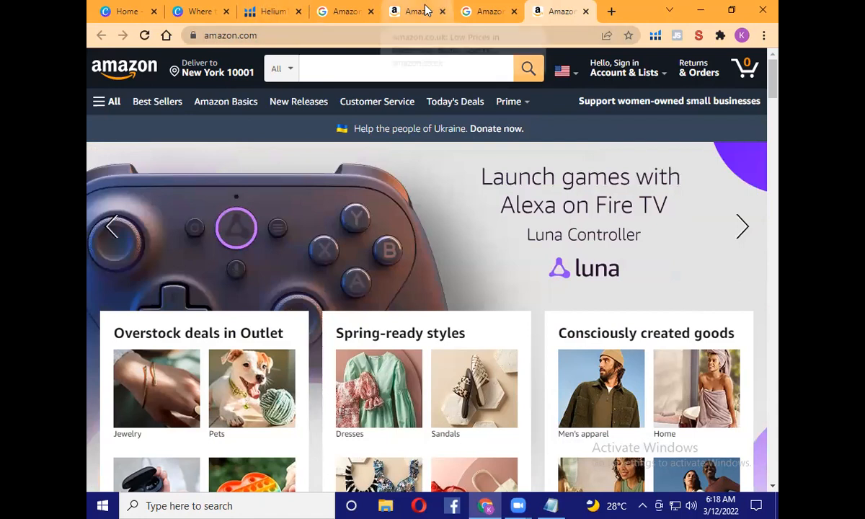
click(405, 10)
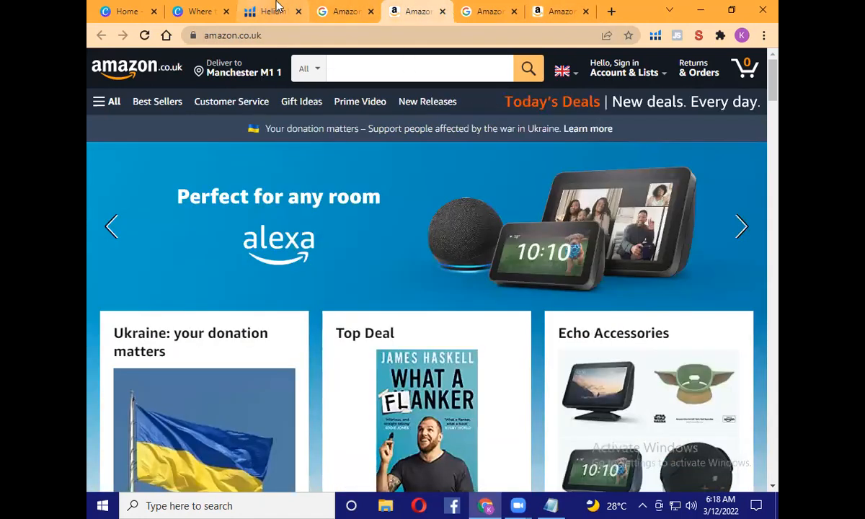
- Switch to the Canva lesson outline and review the topics on pages 4 and 5
click(200, 8)
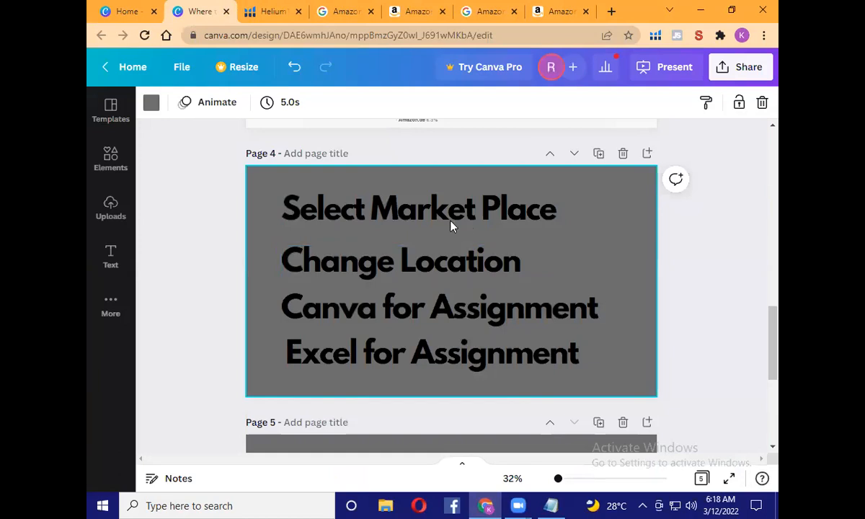
scroll(528, 270, down, 2)
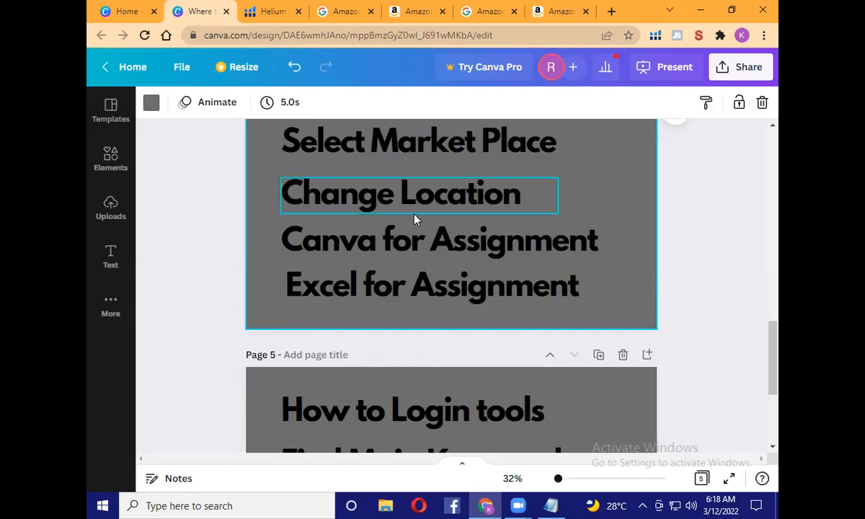
scroll(324, 258, down, 1)
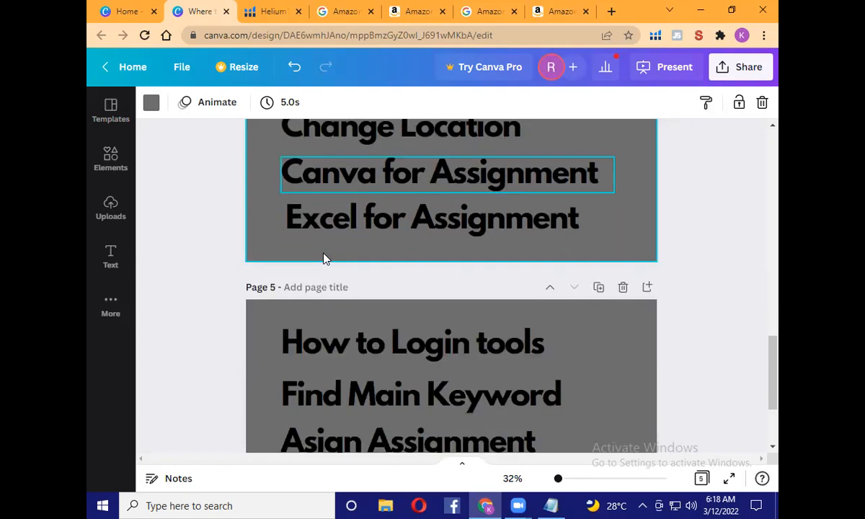
scroll(324, 259, down, 1)
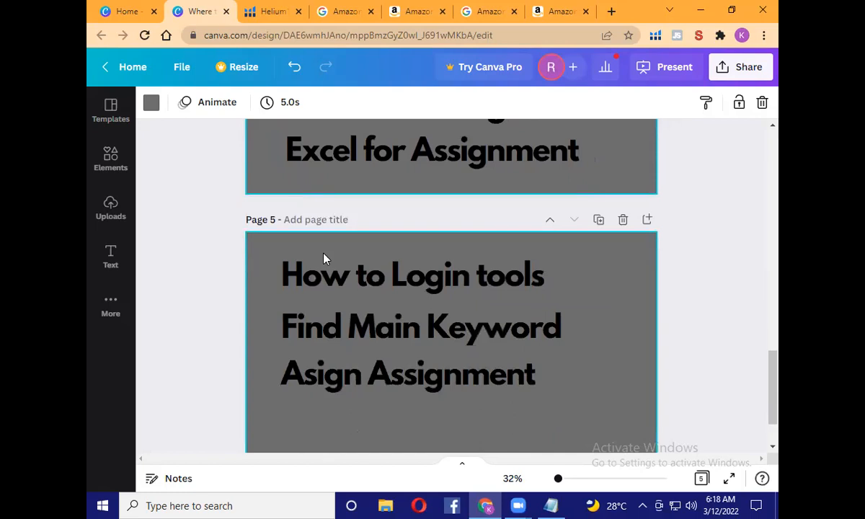
scroll(324, 259, up, 2)
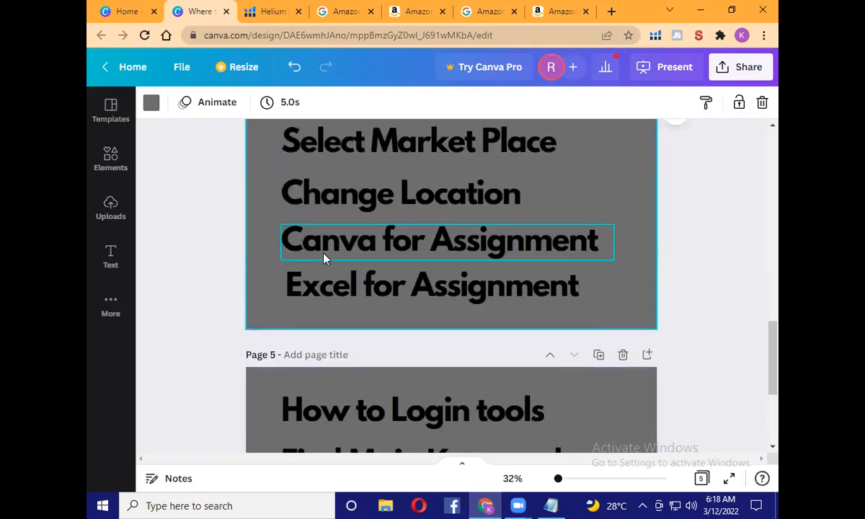
scroll(324, 258, down, 2)
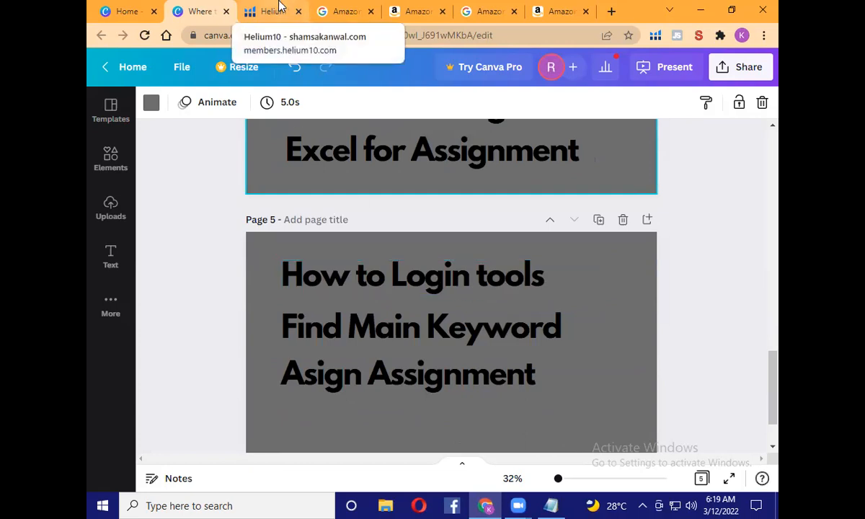
- Open a blank browser tab and copy the link ending in helium10 from the Notepad document
click(612, 11)
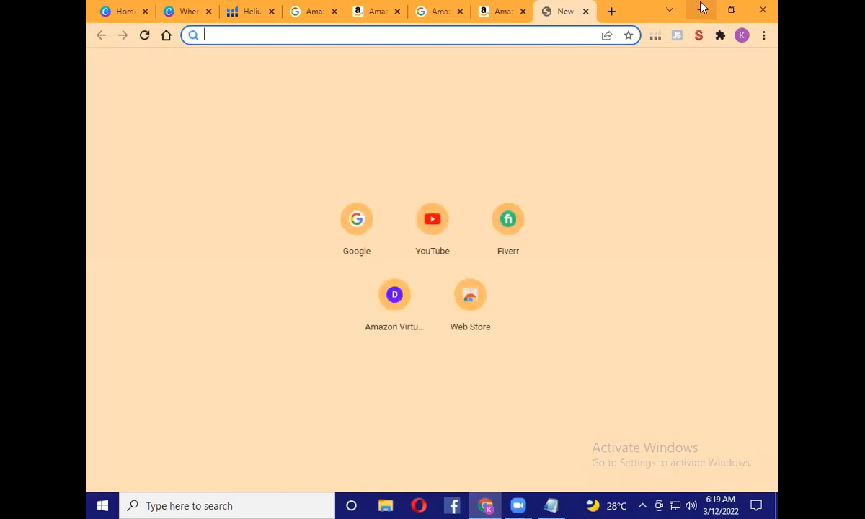
click(701, 9)
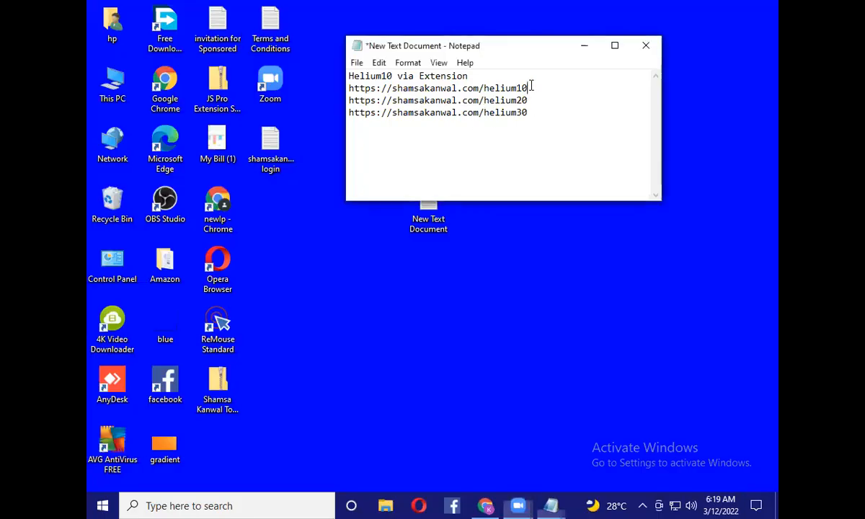
drag(528, 88, 329, 87)
key(ctrl+c)
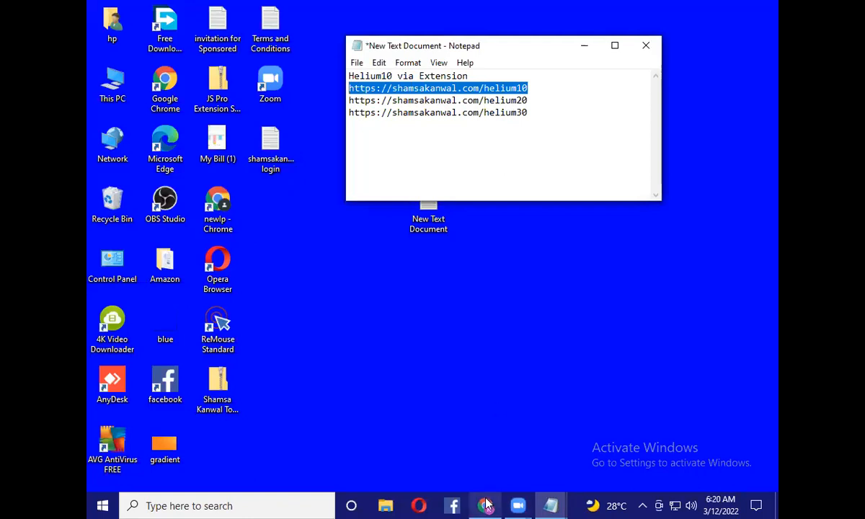
- Return to Chrome and check which browser extensions are installed and pinned
mouse_move(487, 505)
click(455, 468)
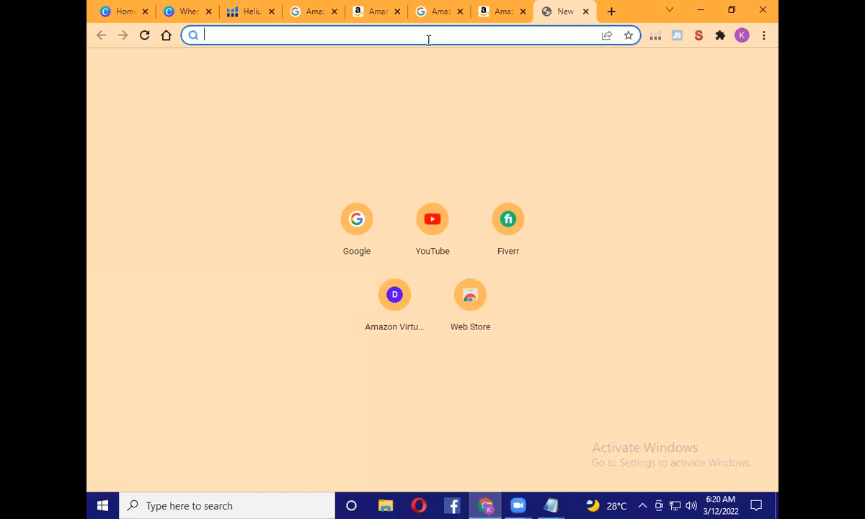
click(720, 36)
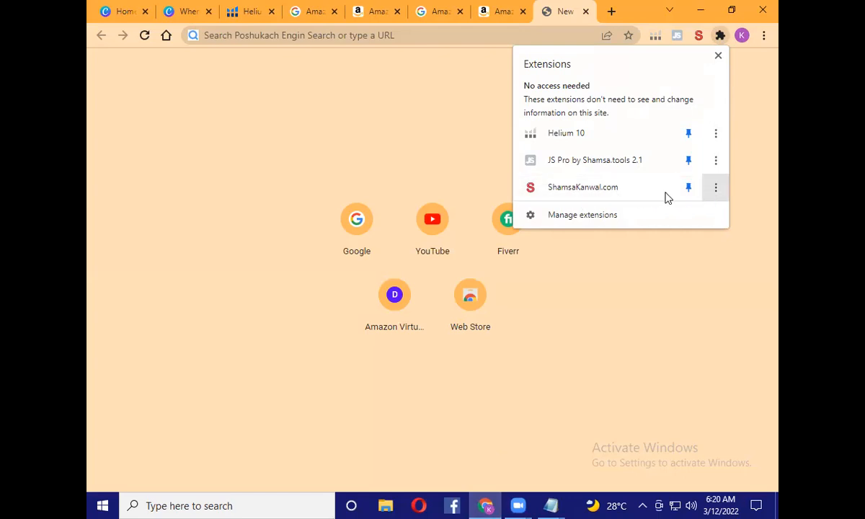
click(392, 126)
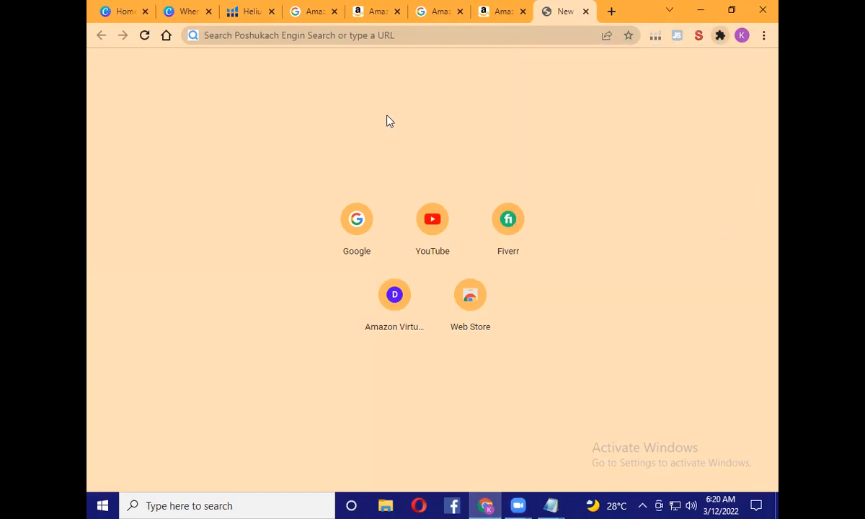
- Load the copied helium10 link in the blank tab and close the older Helium 10 tab
click(331, 36)
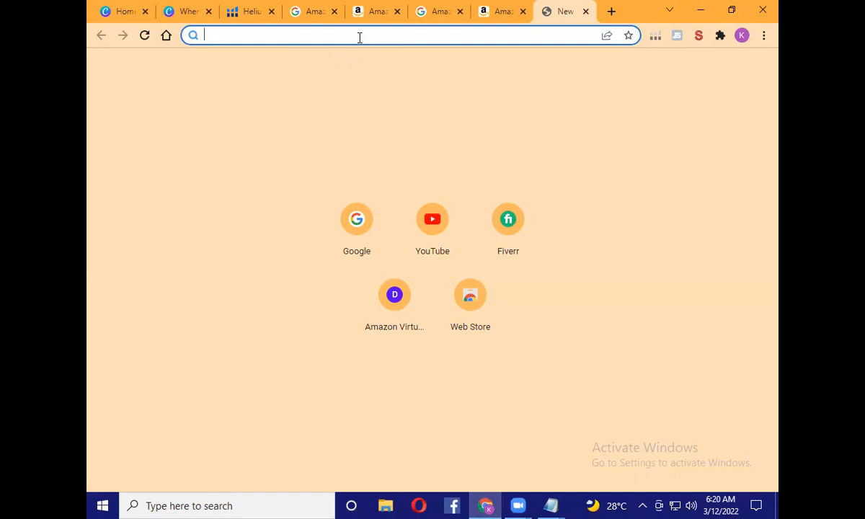
key(ctrl+v)
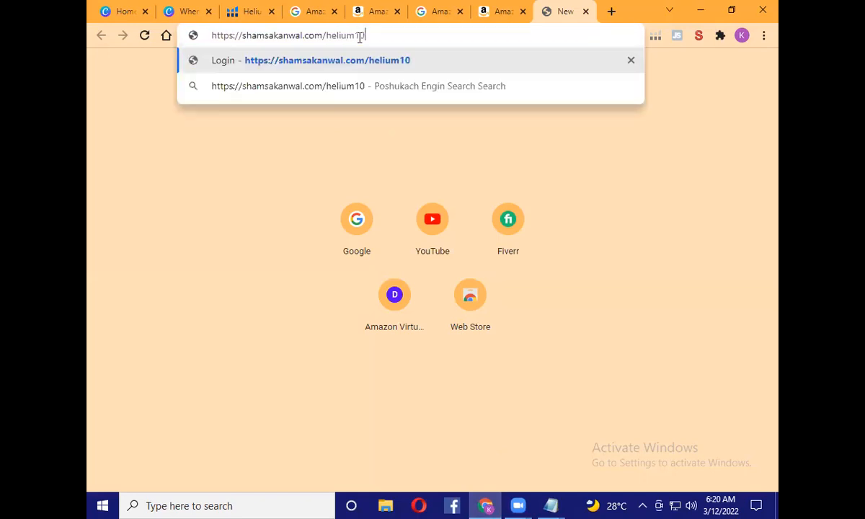
click(385, 66)
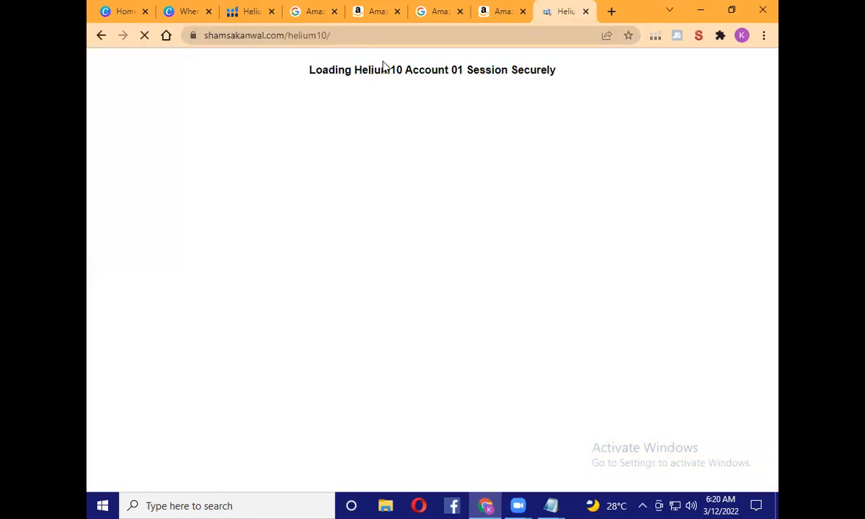
click(272, 12)
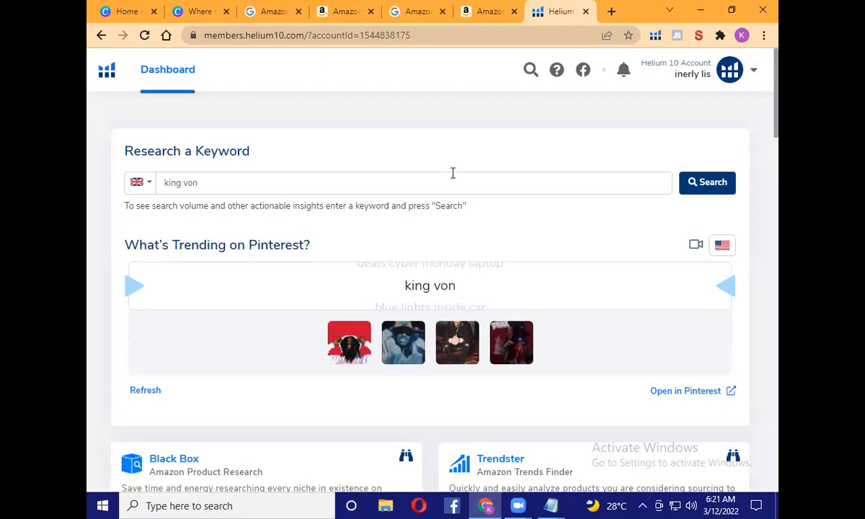
- Revisit pages 4 and 5 of the Canva outline to check the tool login and main keyword topics
click(455, 502)
click(171, 14)
scroll(609, 286, up, 3)
scroll(610, 286, down, 4)
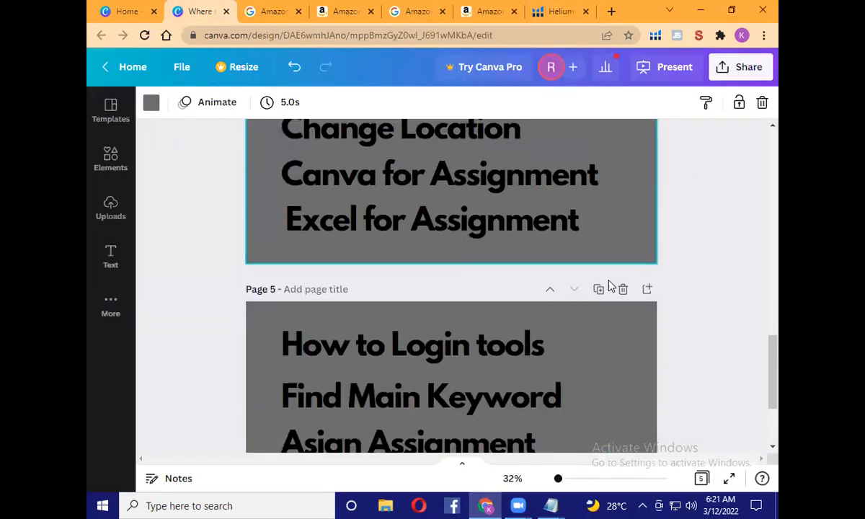
scroll(610, 286, up, 3)
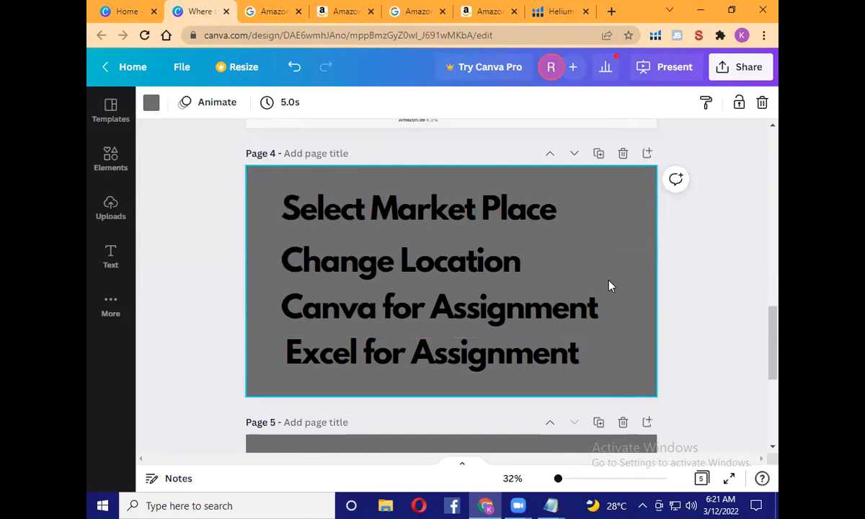
scroll(609, 286, down, 3)
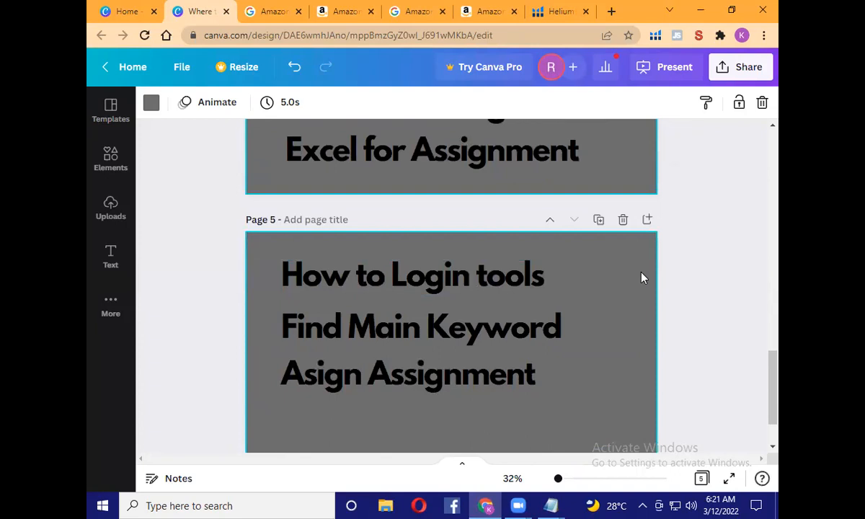
- Return to the Helium 10 dashboard and open the Black Box product research tool
click(563, 11)
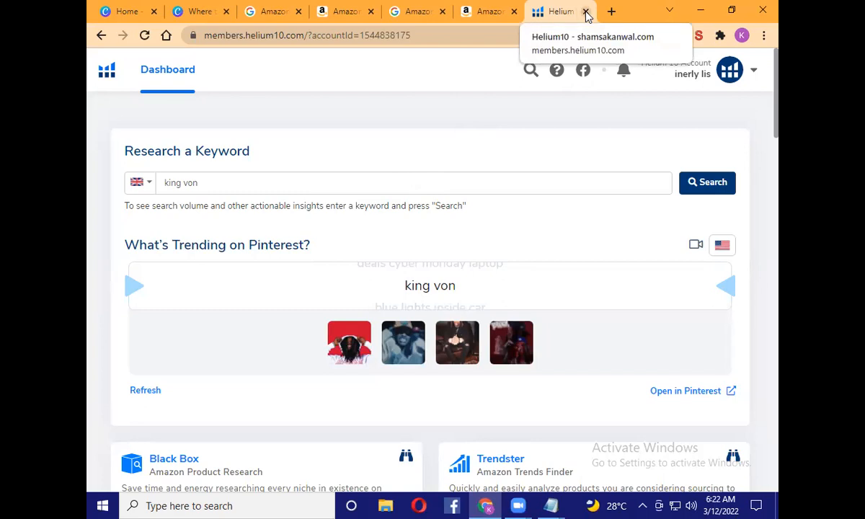
click(103, 75)
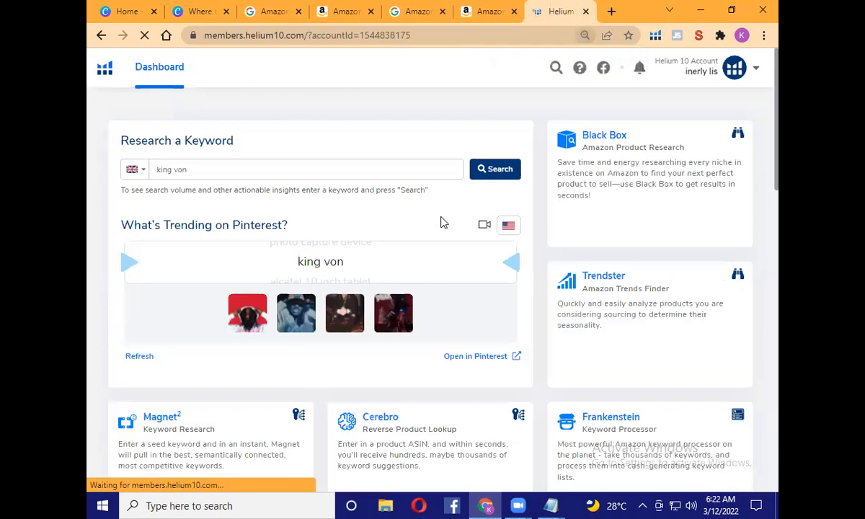
key(ctrl+minus)
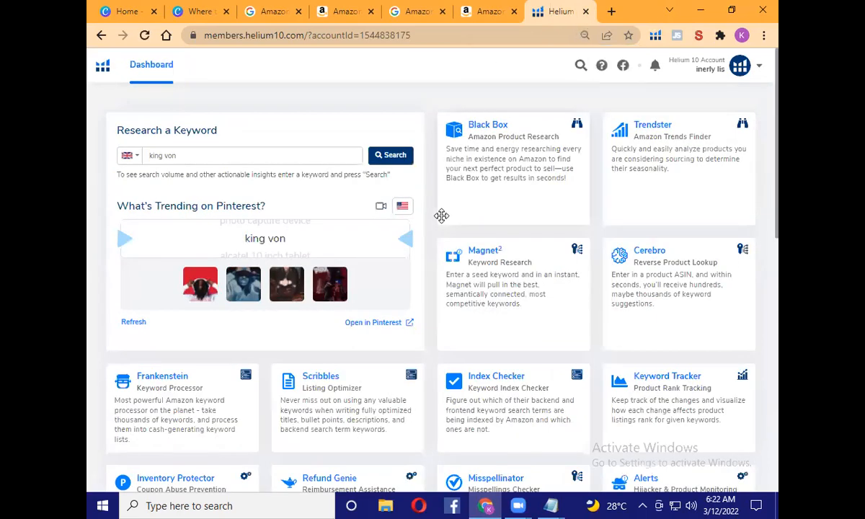
click(490, 129)
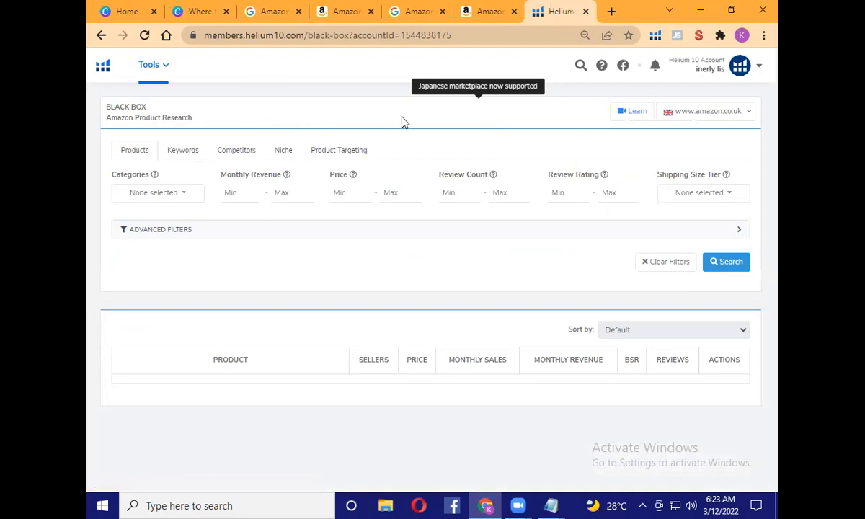
click(730, 122)
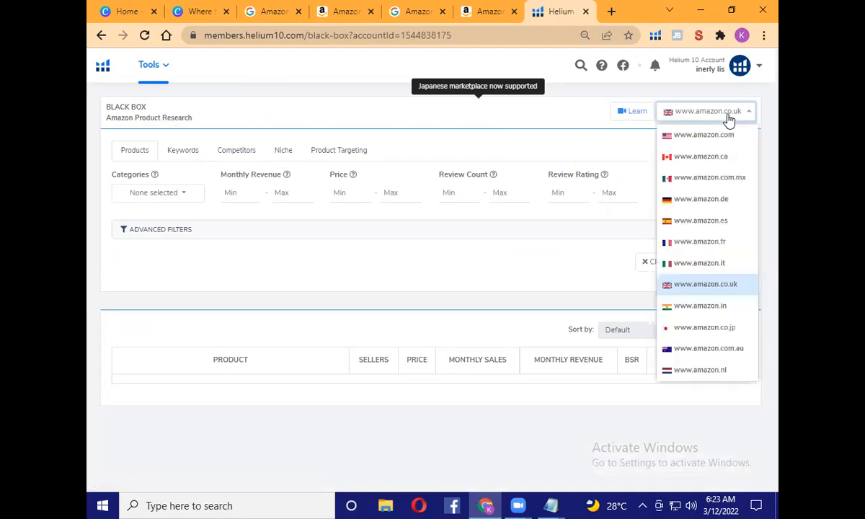
click(711, 288)
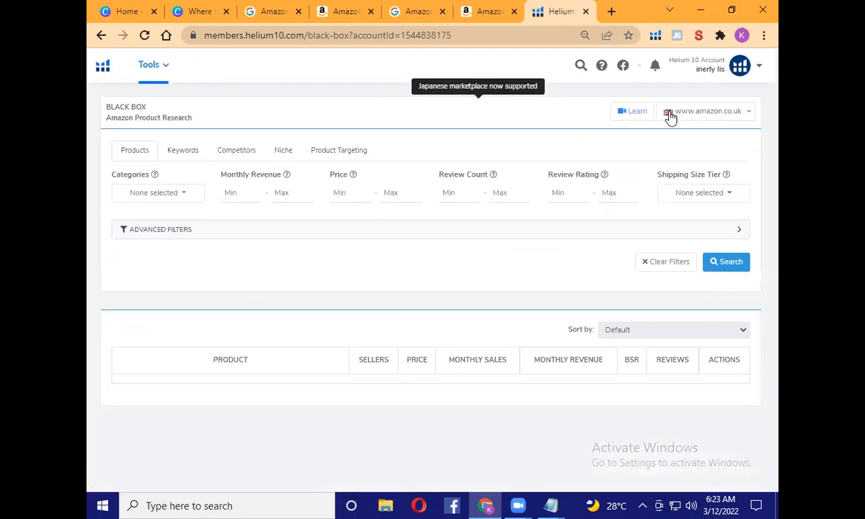
click(730, 122)
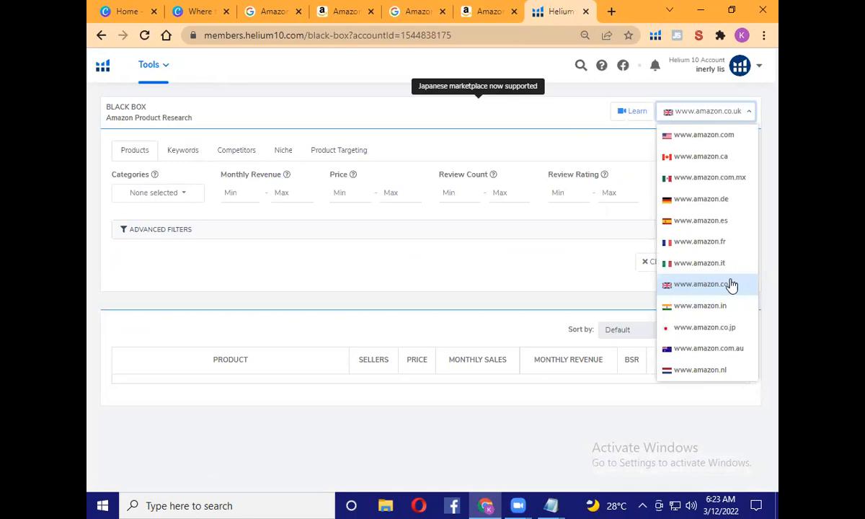
click(581, 118)
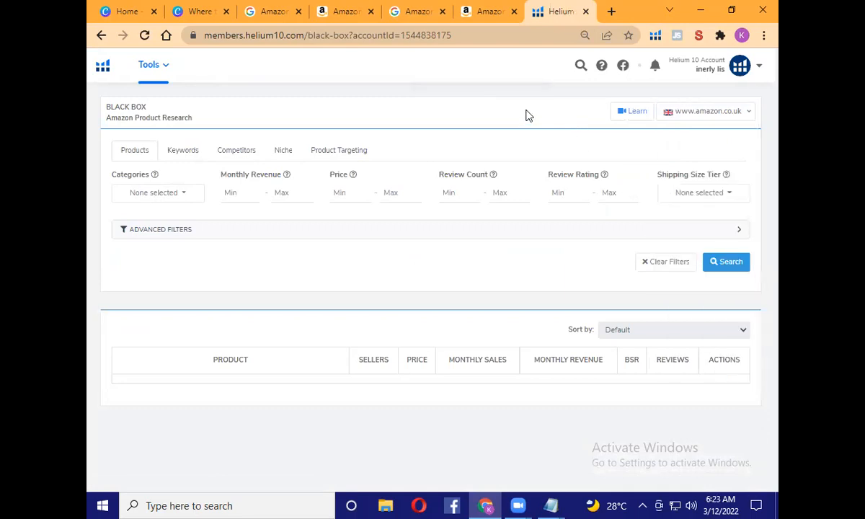
- Set the category filter of the Black Box product search to Home & Kitchen
click(134, 154)
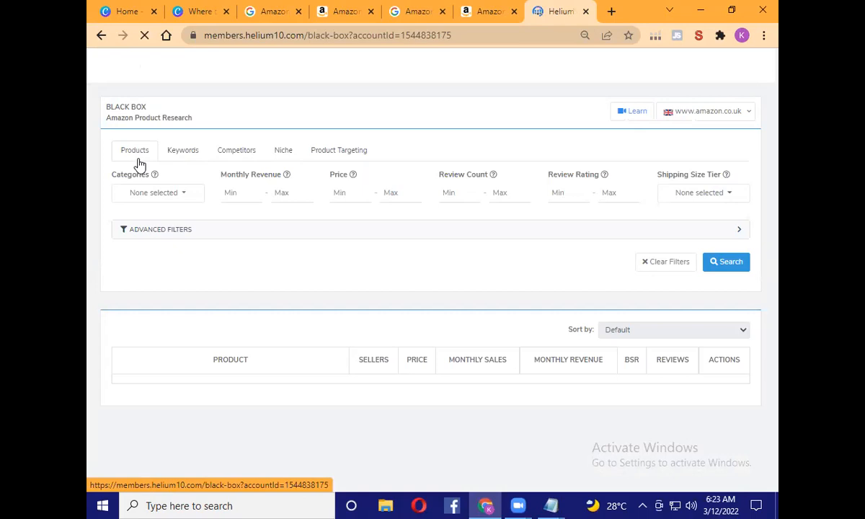
click(178, 195)
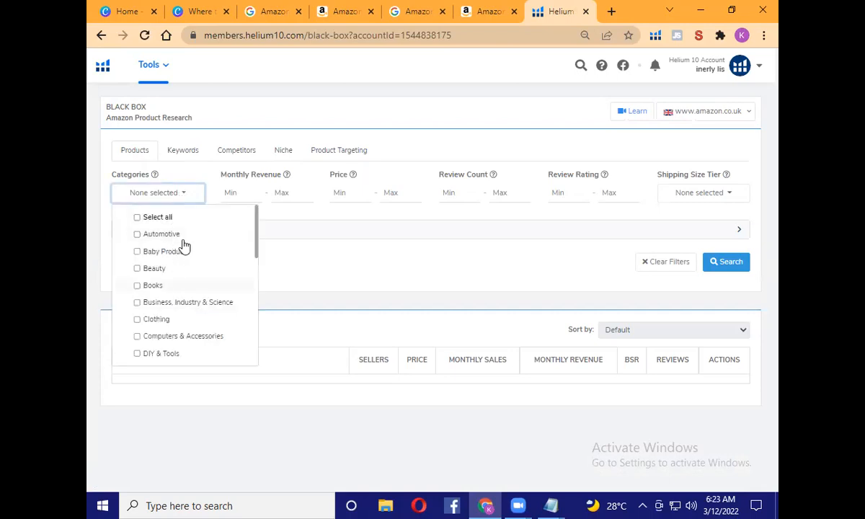
scroll(177, 285, down, 5)
scroll(202, 339, up, 5)
scroll(196, 235, down, 3)
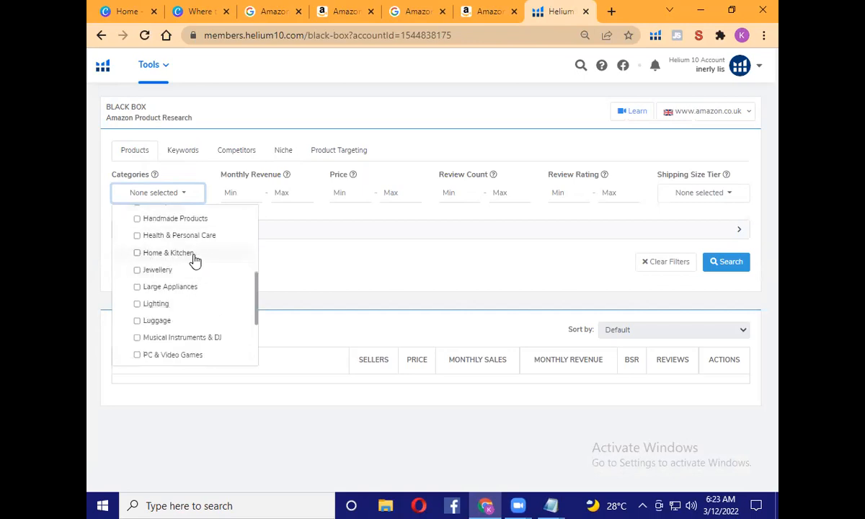
click(137, 254)
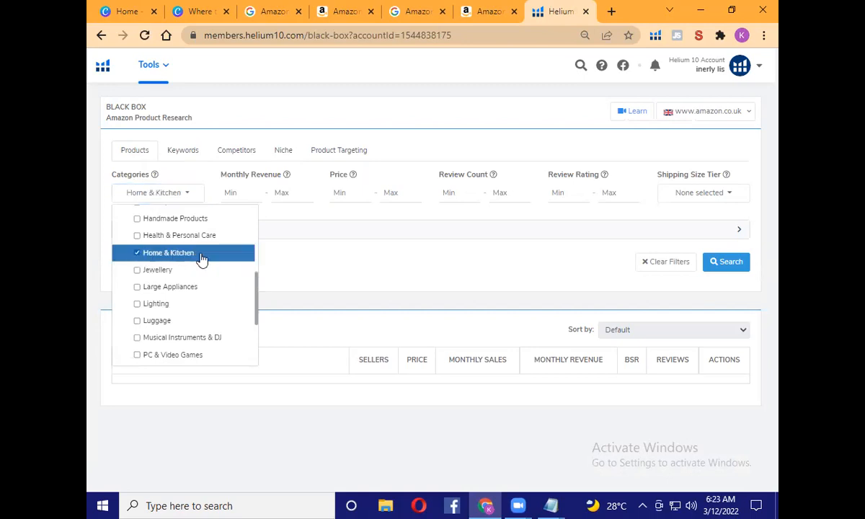
click(281, 261)
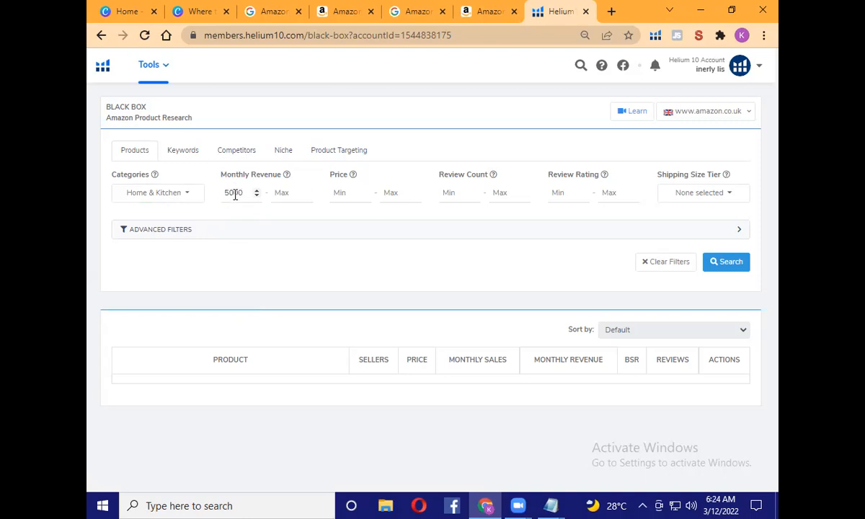
- Set the product price range from 6 to 40 and the maximum review count to 250
click(285, 194)
click(342, 194)
text(6)
text(40)
click(452, 191)
click(494, 193)
text(250)
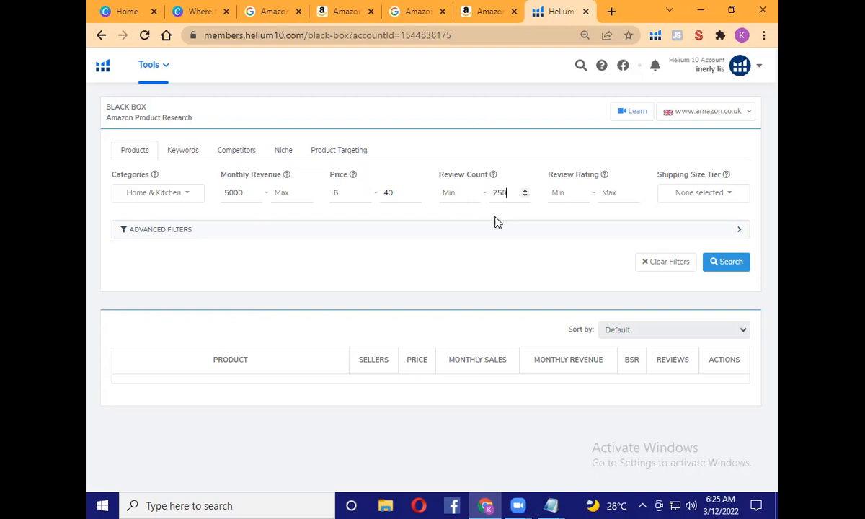
- Set the minimum review rating to 4.2 and include all shipping size tiers
click(567, 192)
text(4.2)
click(698, 199)
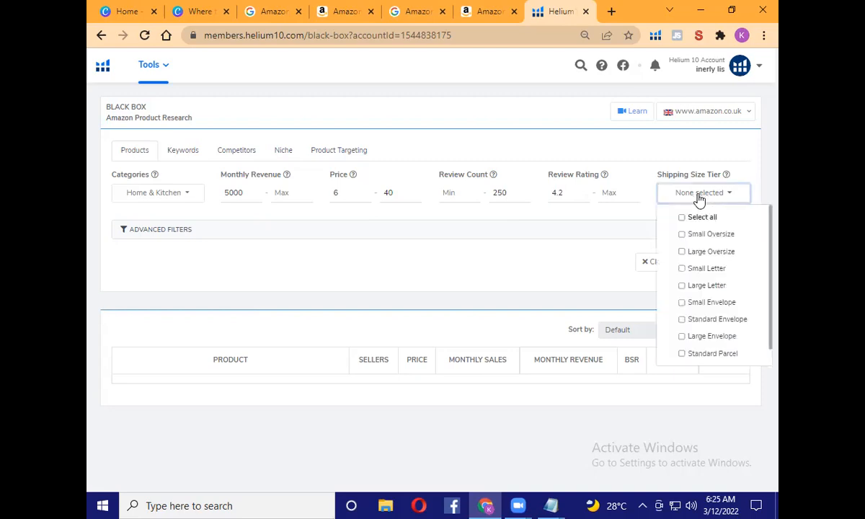
click(682, 219)
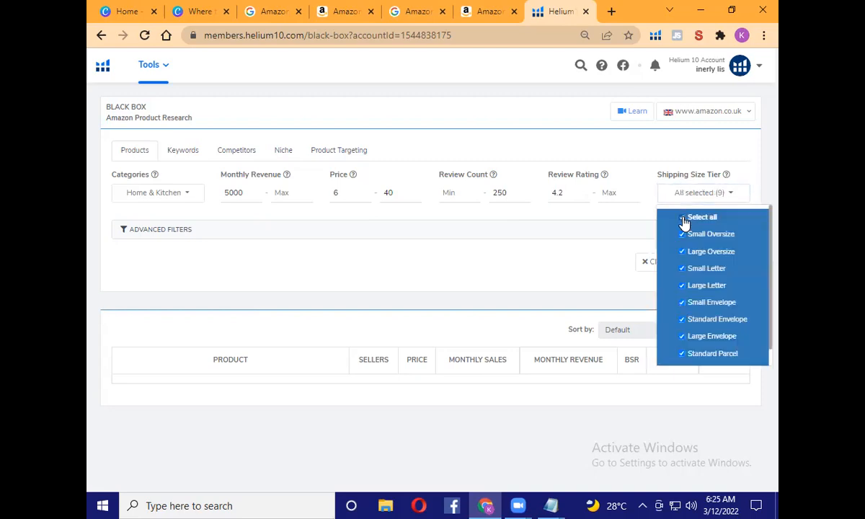
click(647, 212)
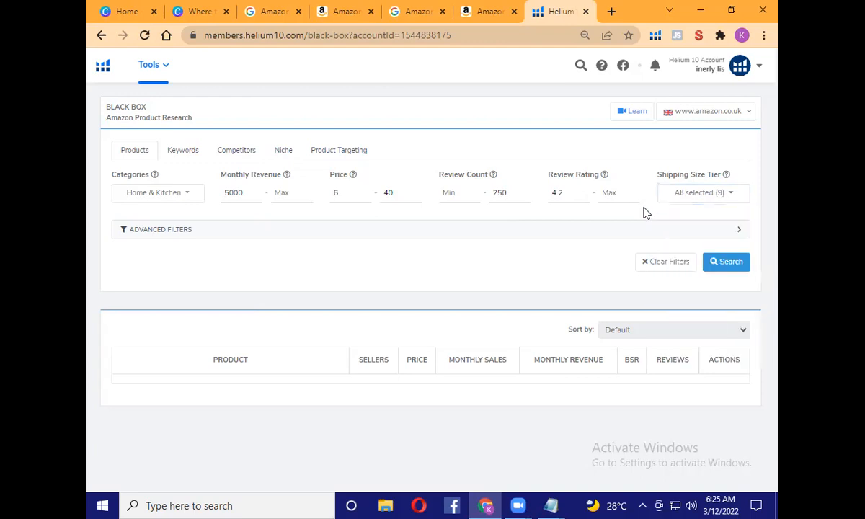
- Expand the advanced filters and set the variation count range from 1 to 4
click(570, 238)
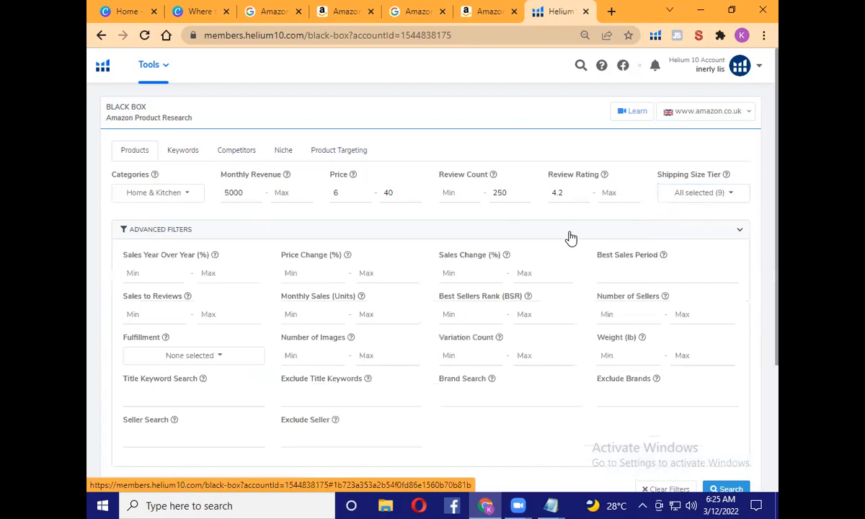
click(636, 234)
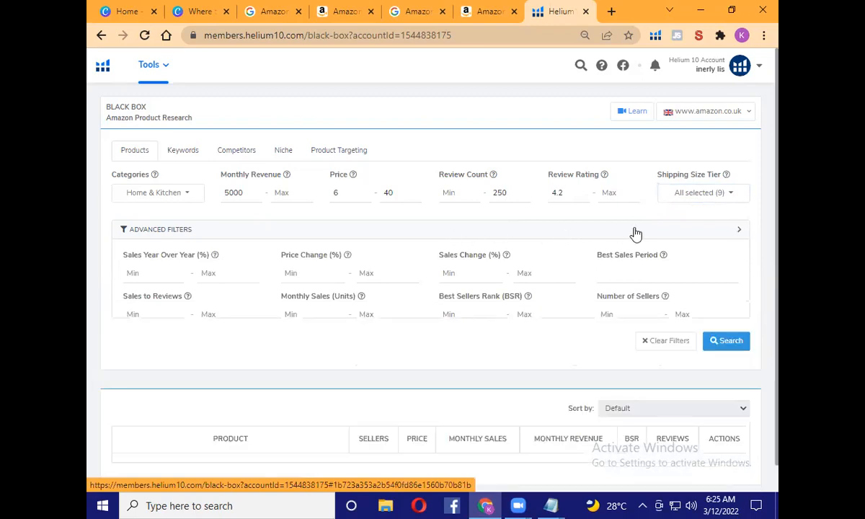
click(635, 233)
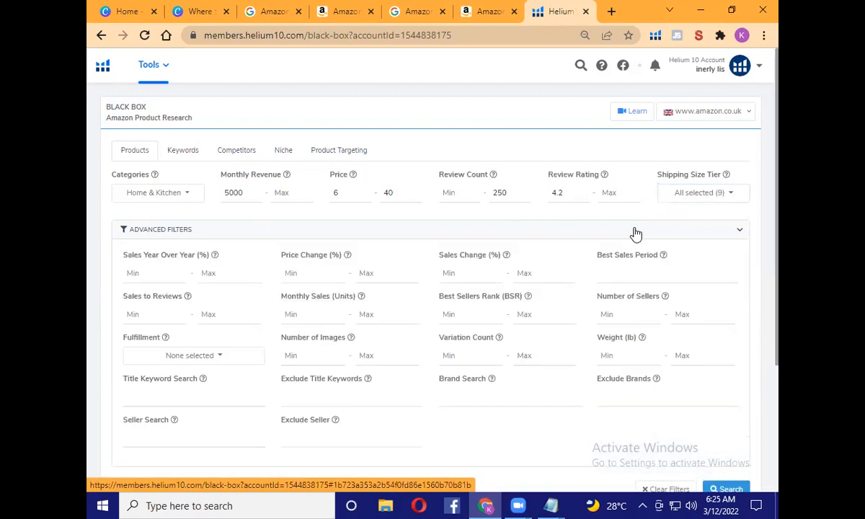
scroll(635, 234, down, 1)
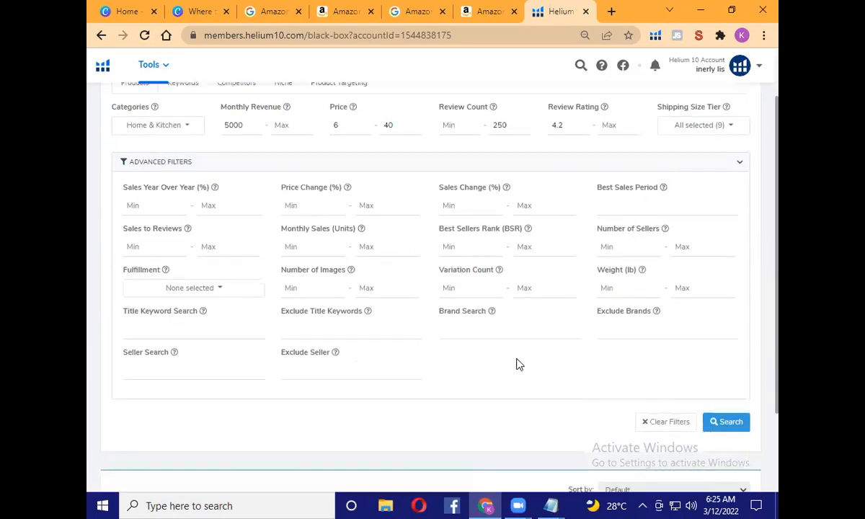
click(297, 247)
click(469, 289)
text(1)
click(531, 288)
text(4)
- Limit the fulfillment filter to FBA and FBM
click(206, 292)
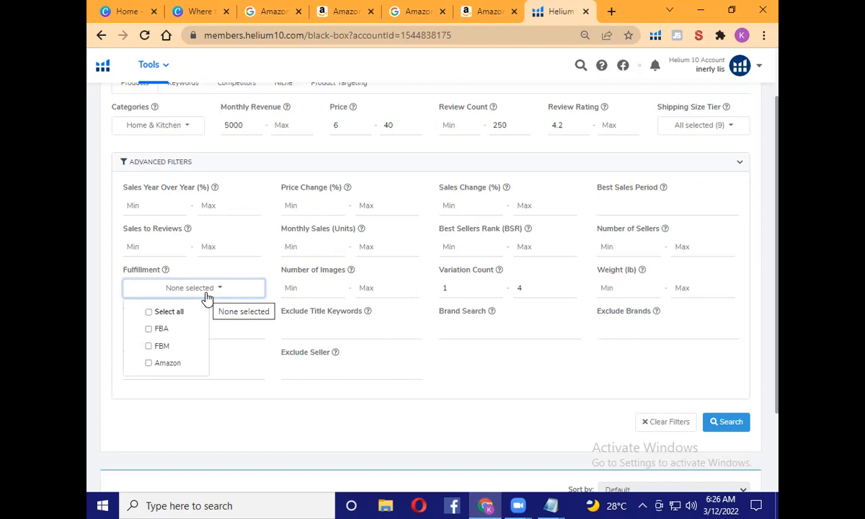
click(150, 330)
click(149, 347)
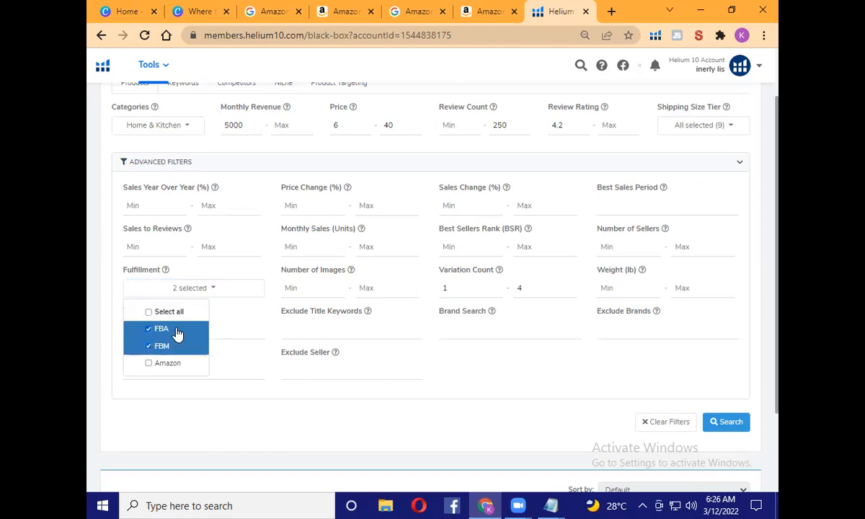
click(241, 317)
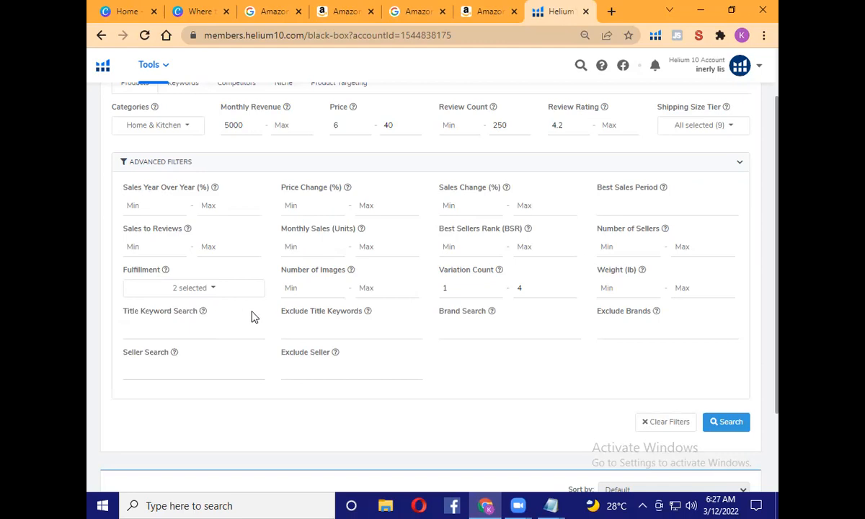
- Set the maximum weight to 3.3 lb and run the product search
click(633, 289)
click(680, 288)
text(3.3)
scroll(732, 337, down, 2)
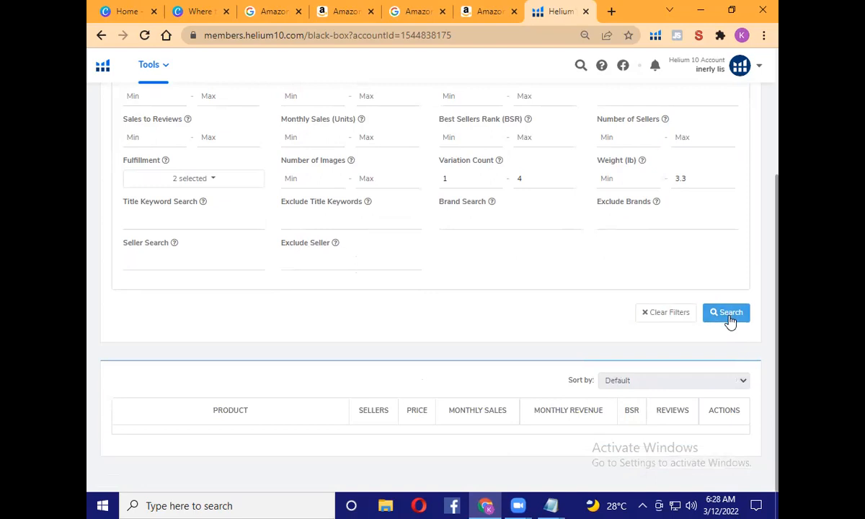
click(729, 314)
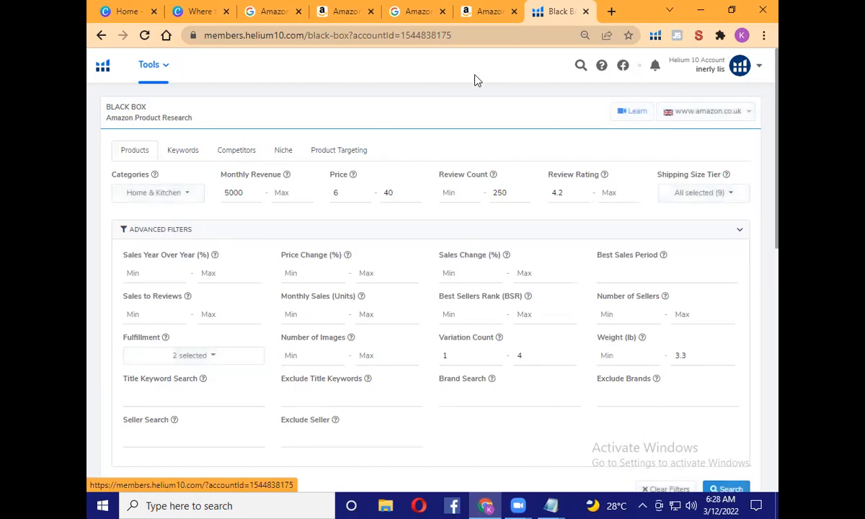
- Check the number of products found and browse the results list of the Home & Kitchen search
scroll(761, 195, down, 5)
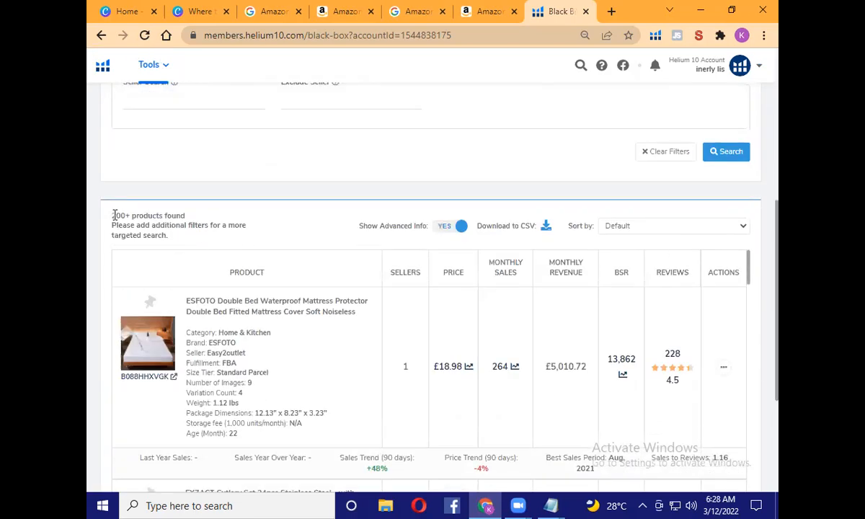
drag(113, 215, 197, 217)
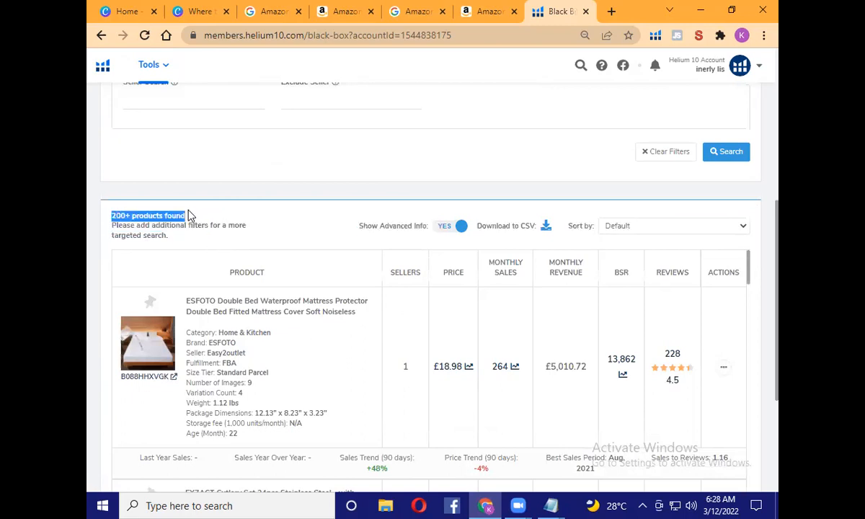
click(247, 226)
scroll(326, 224, down, 2)
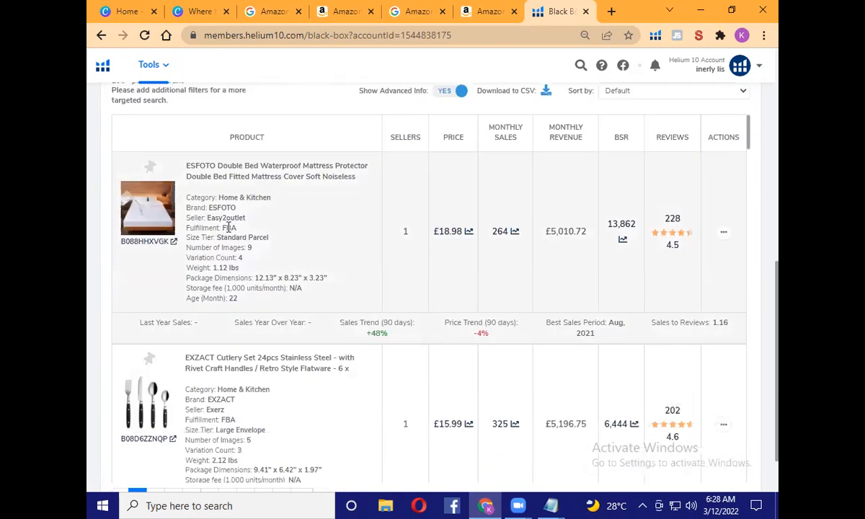
scroll(330, 239, down, 3)
scroll(364, 267, down, 12)
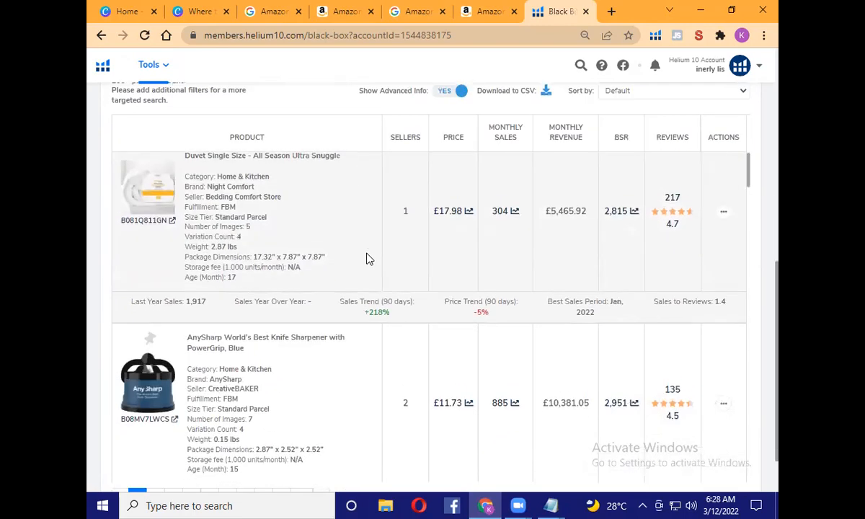
scroll(376, 295, down, 12)
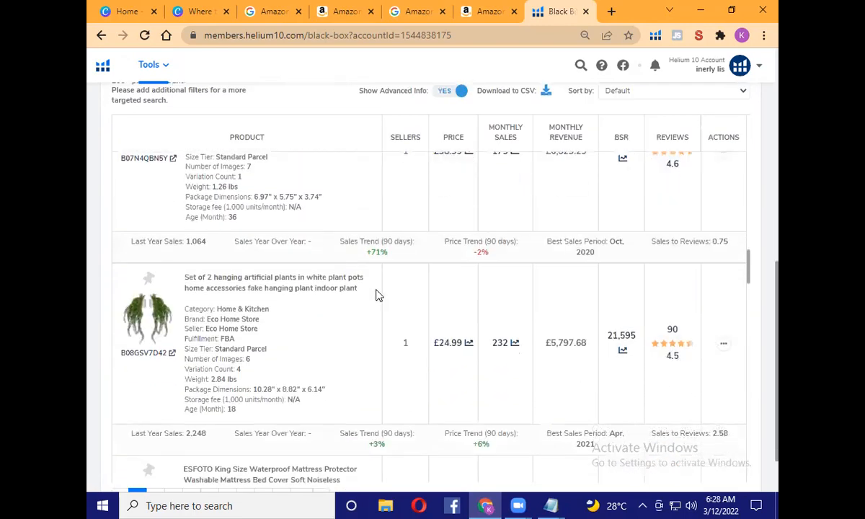
scroll(376, 294, down, 10)
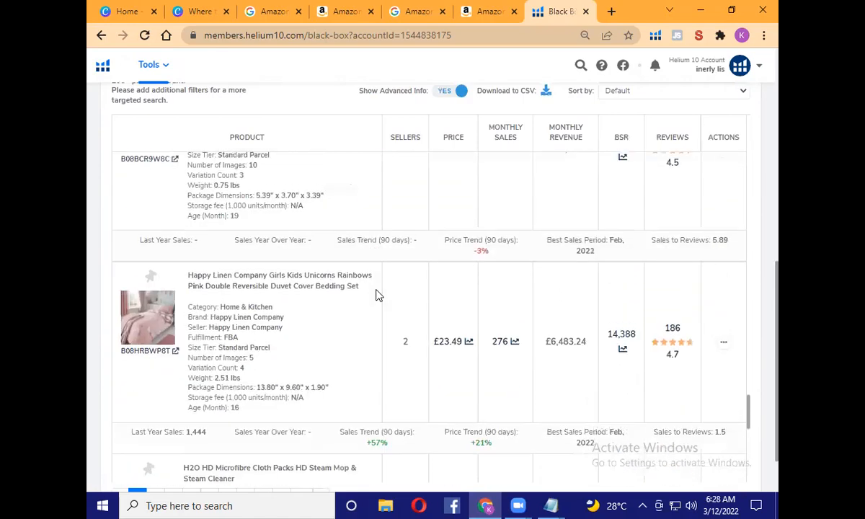
scroll(375, 295, down, 12)
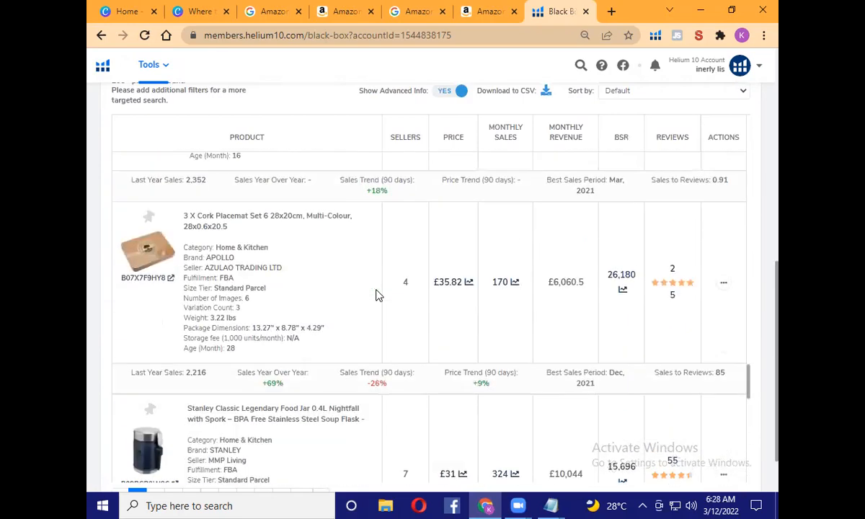
scroll(376, 295, up, 8)
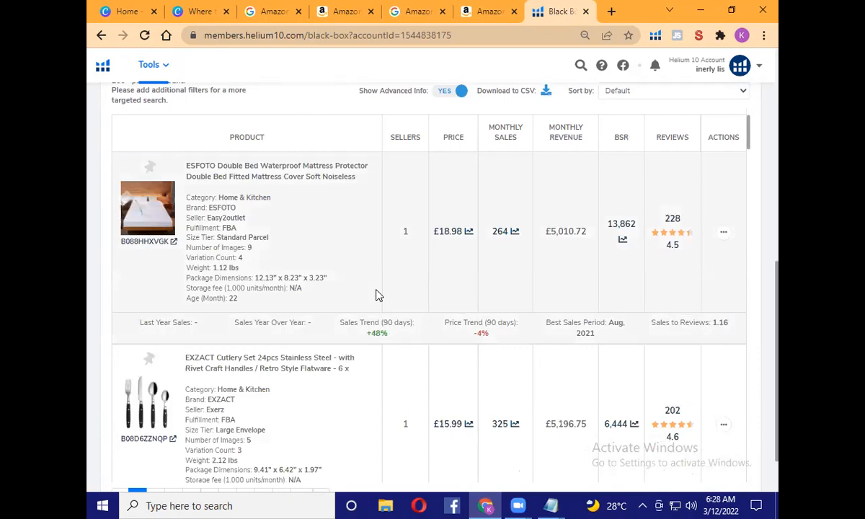
scroll(376, 295, down, 5)
scroll(422, 346, down, 1)
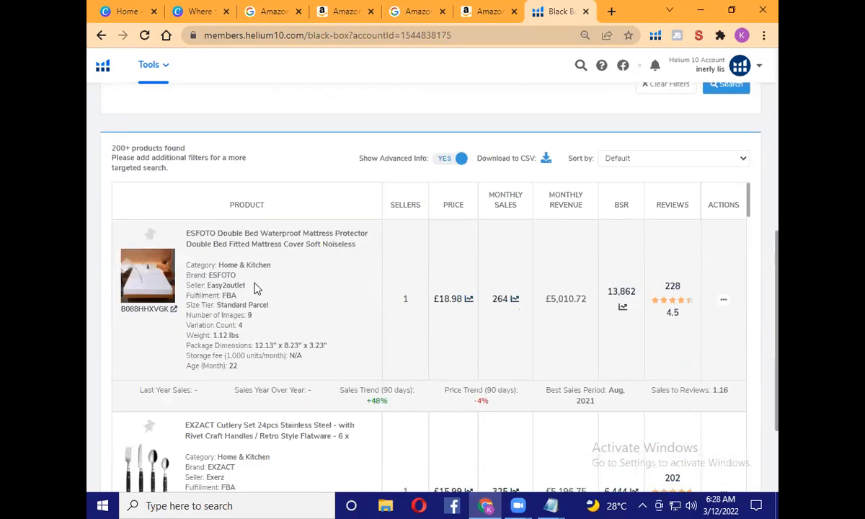
- Examine the category, brand, seller, fulfillment and size tier of the ESFOTO mattress protector, the first result
drag(218, 265, 294, 270)
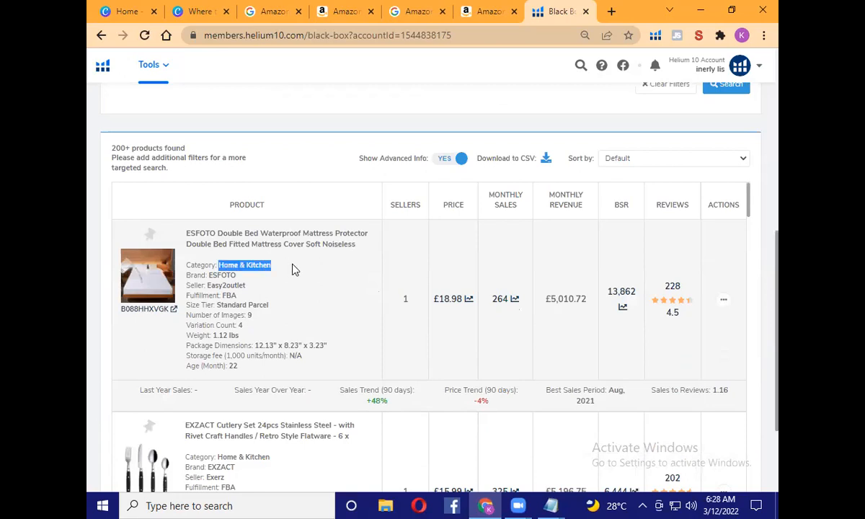
click(294, 270)
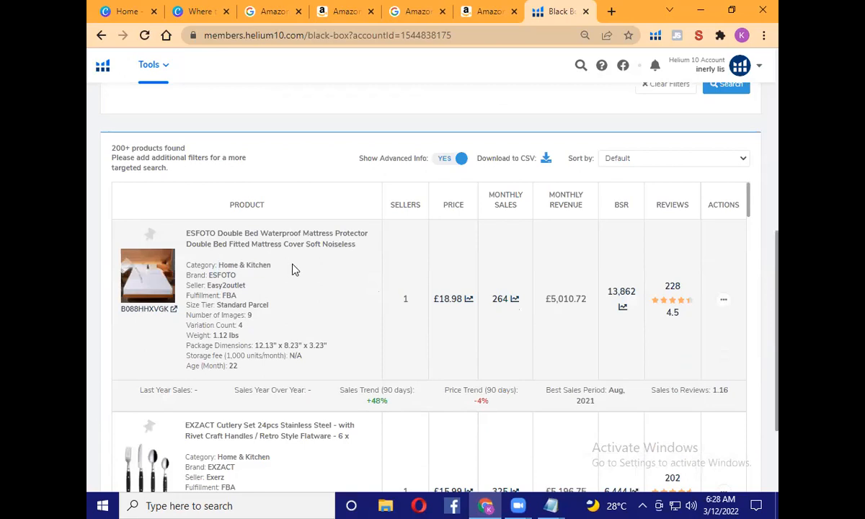
drag(218, 265, 290, 268)
click(294, 274)
drag(209, 275, 273, 275)
click(317, 270)
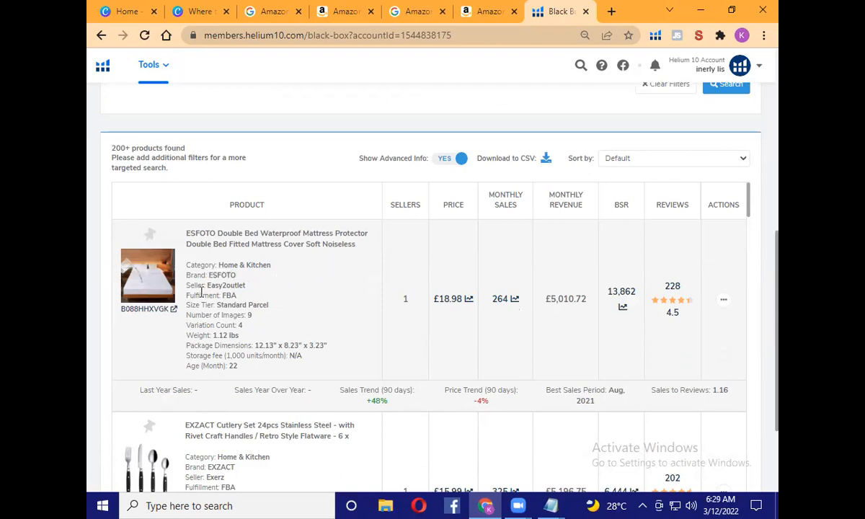
drag(207, 287, 265, 286)
click(286, 287)
double_click(229, 296)
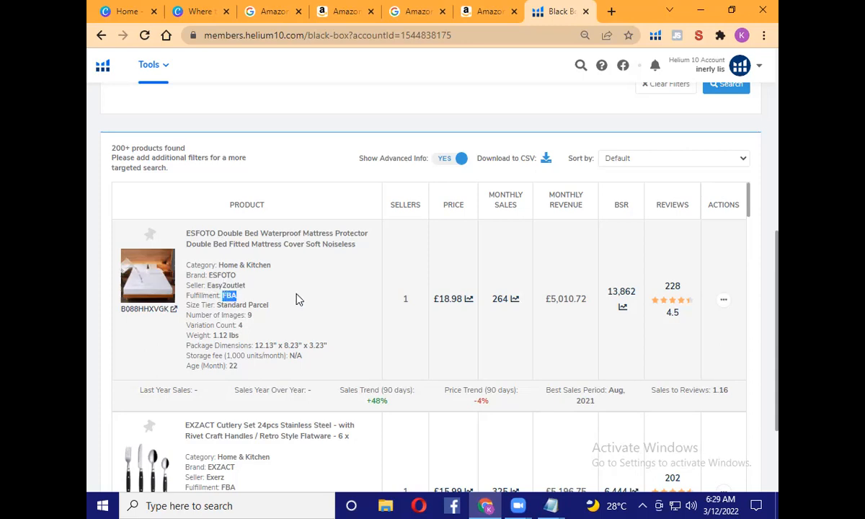
drag(216, 305, 298, 310)
click(296, 309)
- Examine the ESFOTO mattress protector's weight, package dimensions, storage fee and age, and return to the search filters
drag(185, 336, 263, 337)
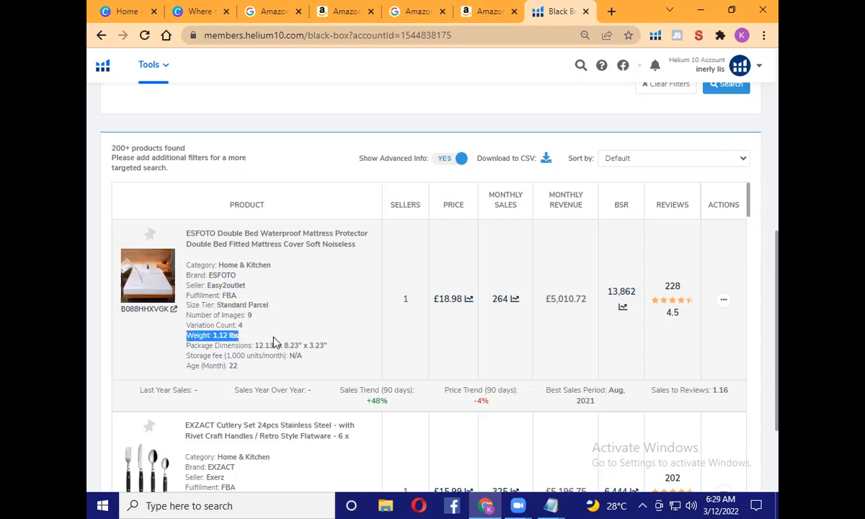
click(325, 329)
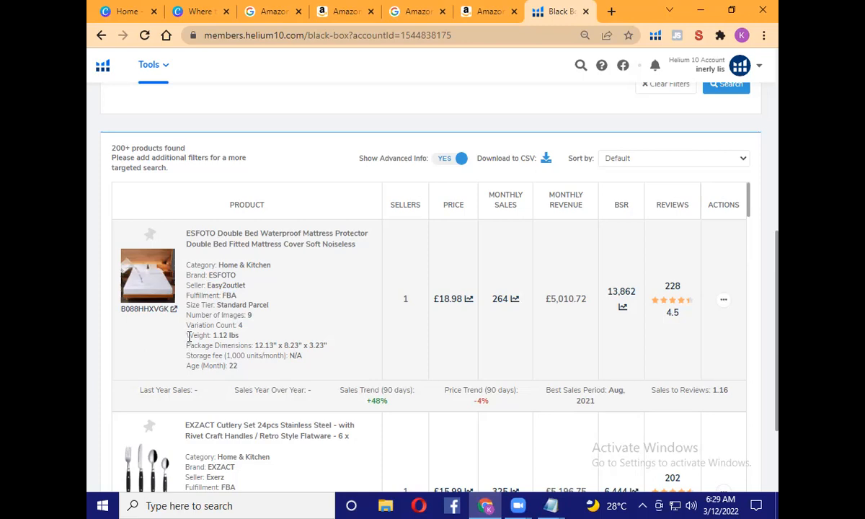
drag(185, 336, 250, 341)
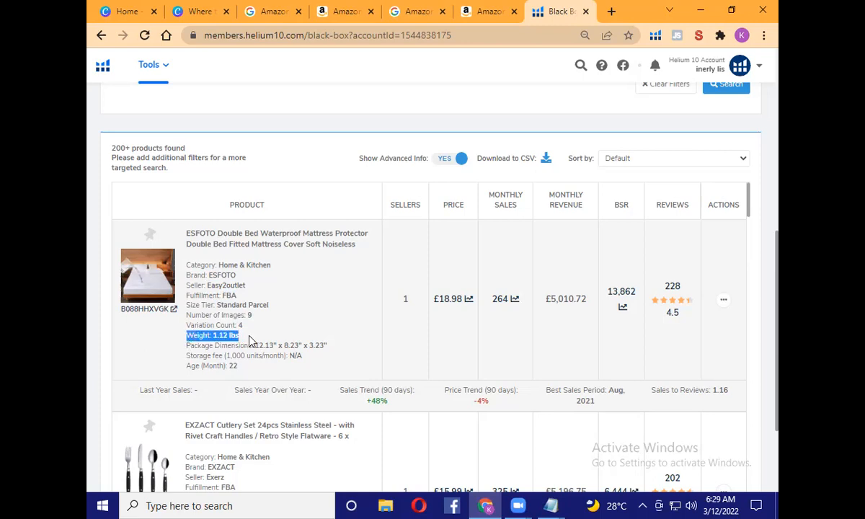
click(306, 335)
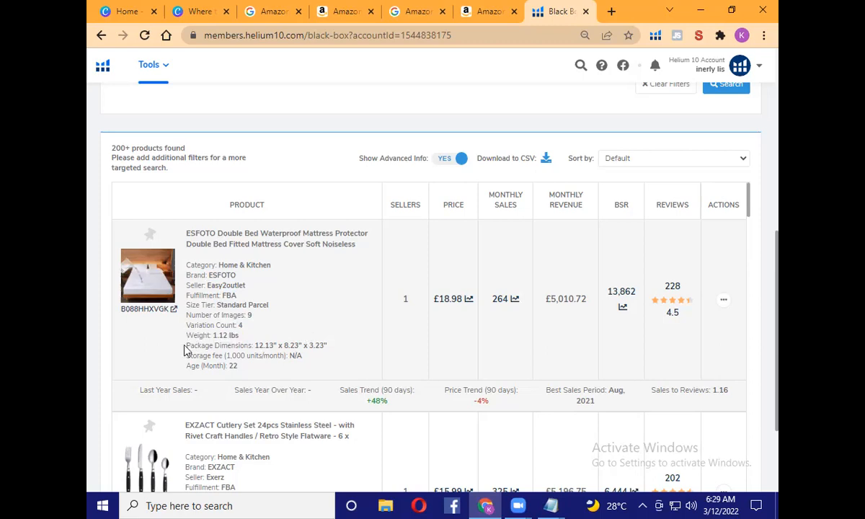
drag(186, 350, 343, 354)
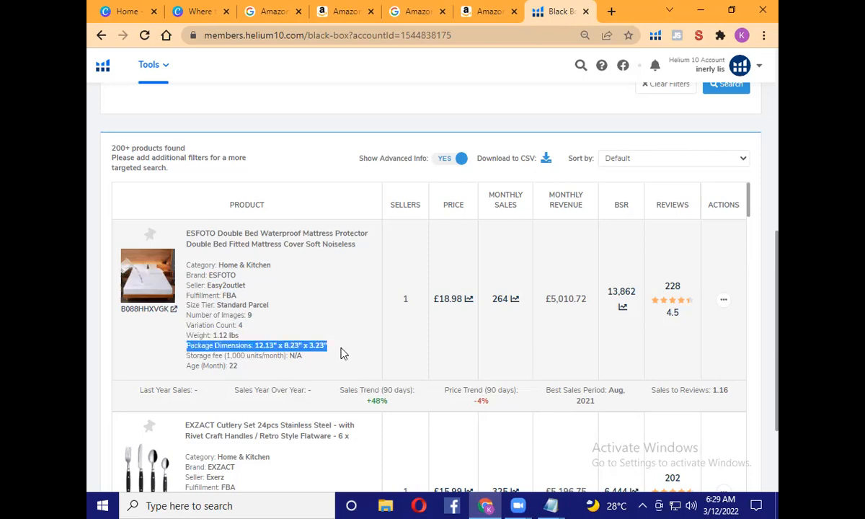
click(343, 354)
drag(187, 357, 336, 363)
click(331, 361)
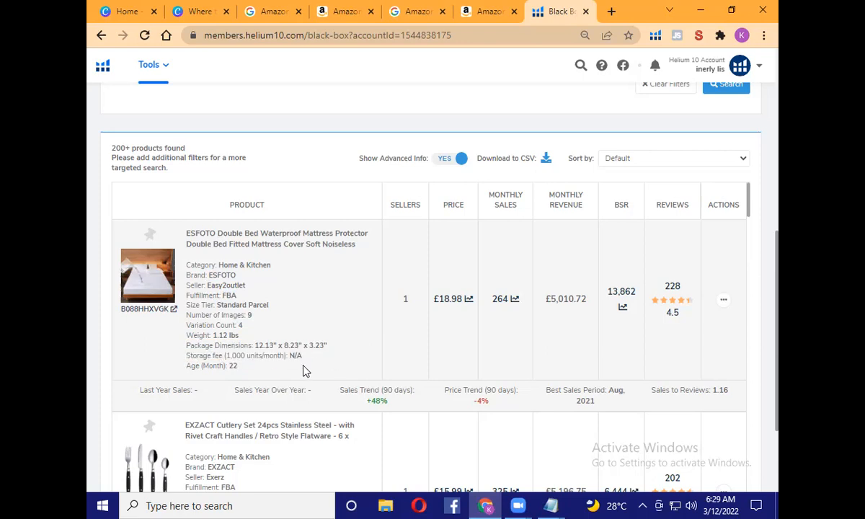
drag(186, 366, 253, 373)
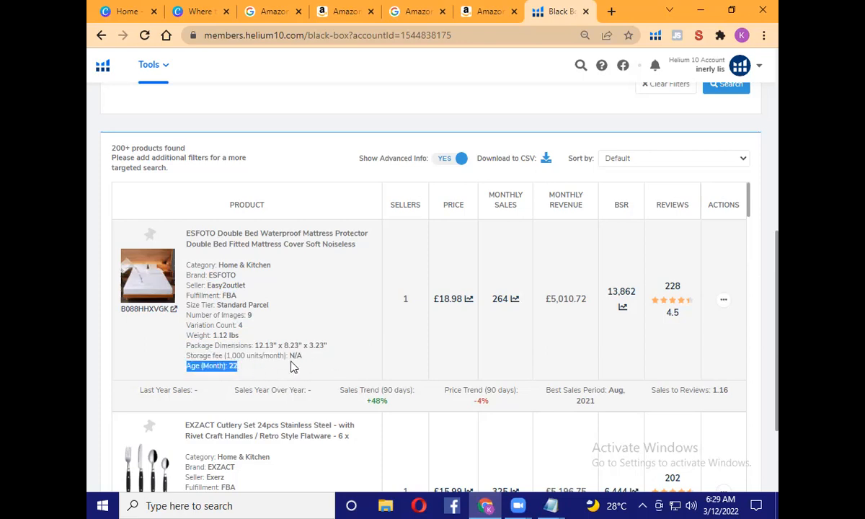
click(292, 367)
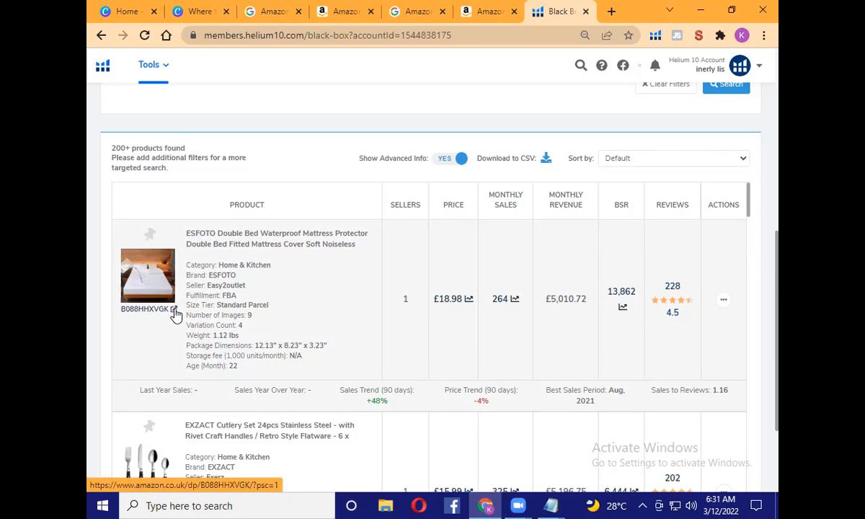
scroll(396, 280, up, 5)
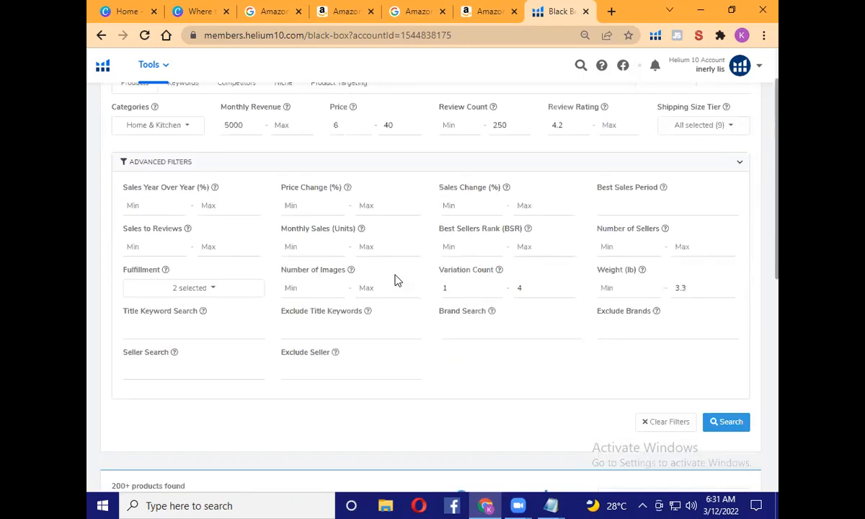
- Copy the first link, ending in helium10, from the Notepad document and enter it as the address of a new browser tab
scroll(396, 281, up, 2)
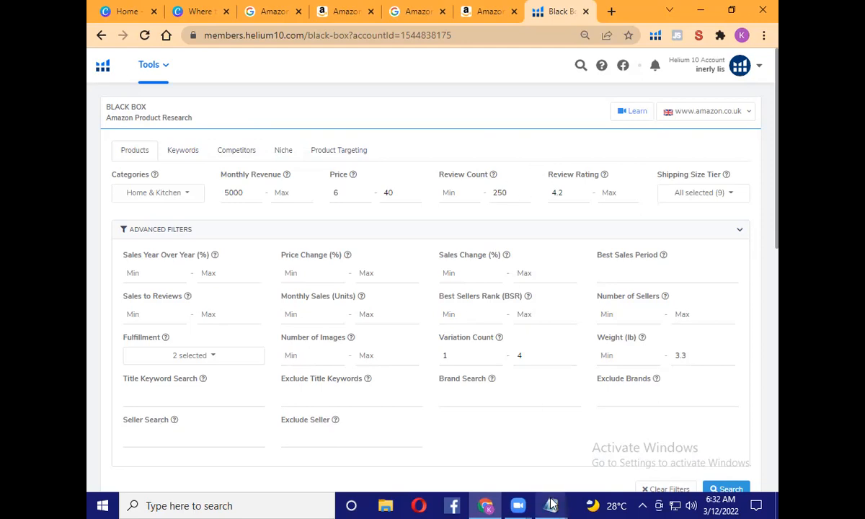
mouse_move(550, 504)
click(689, 469)
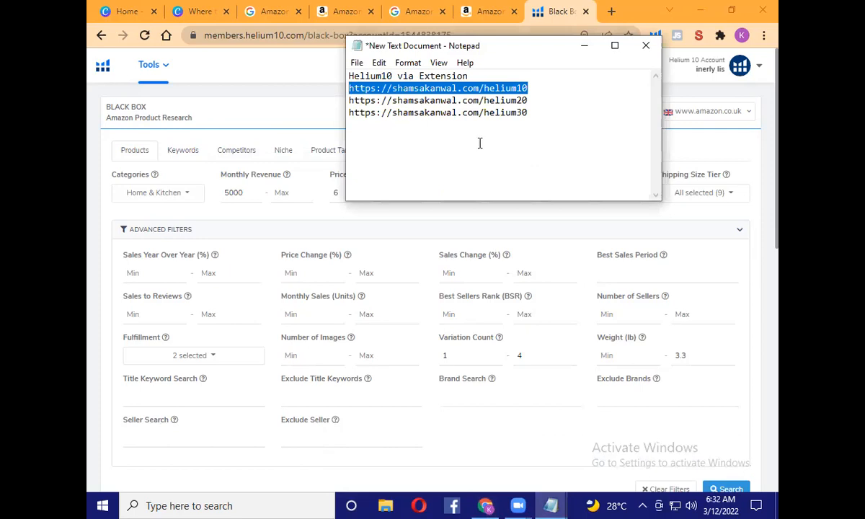
click(541, 90)
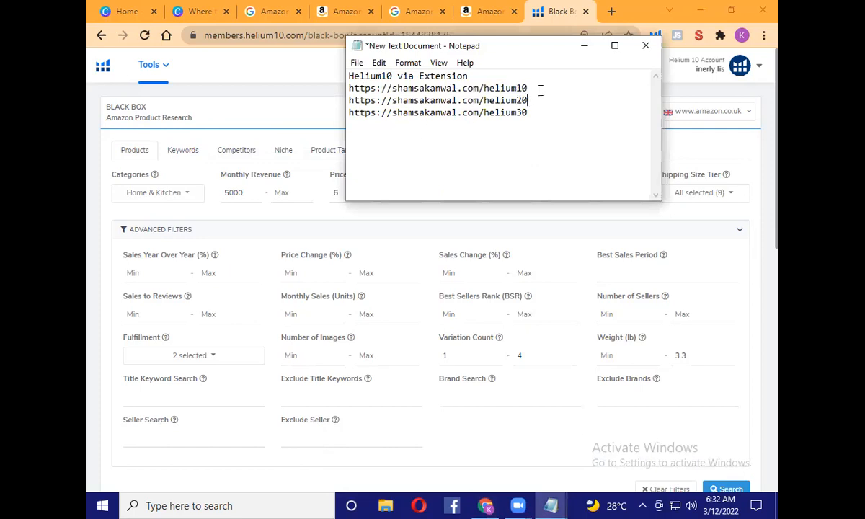
drag(532, 87, 335, 88)
key(ctrl+c)
click(587, 47)
click(612, 11)
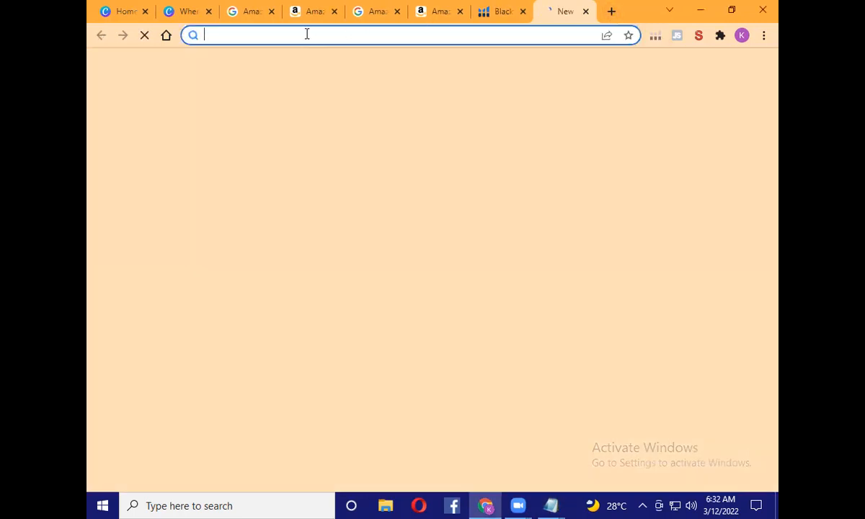
key(ctrl+v)
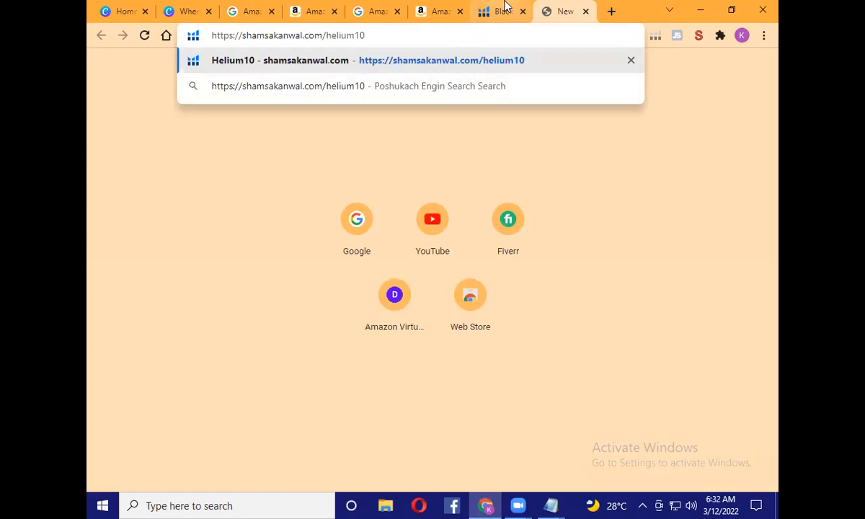
- Return to the Black Box page and review the available Amazon marketplaces and the product category options
click(489, 16)
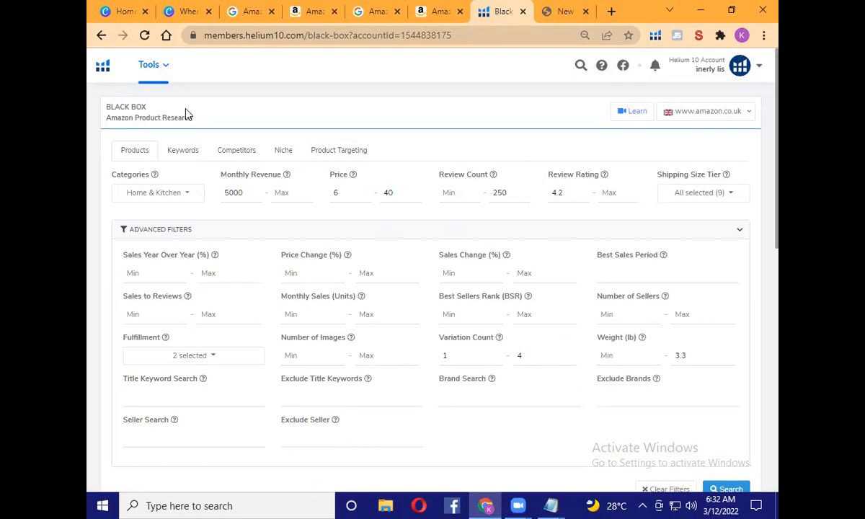
click(717, 119)
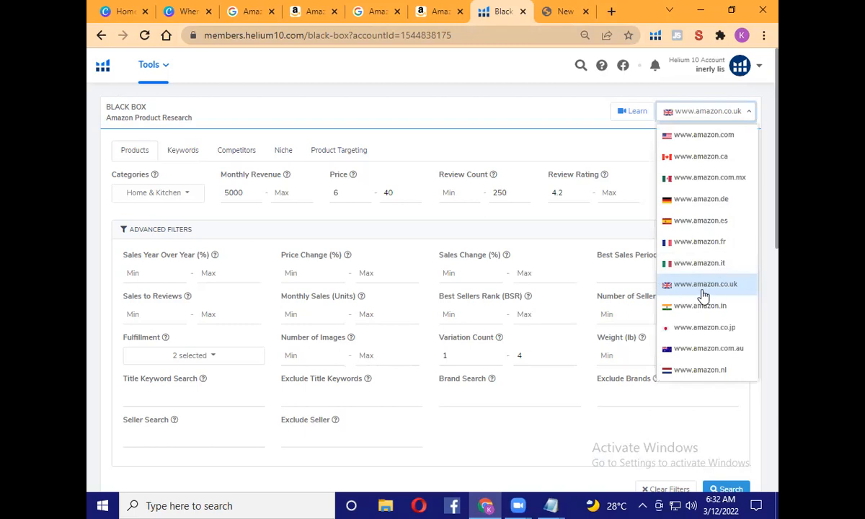
click(532, 117)
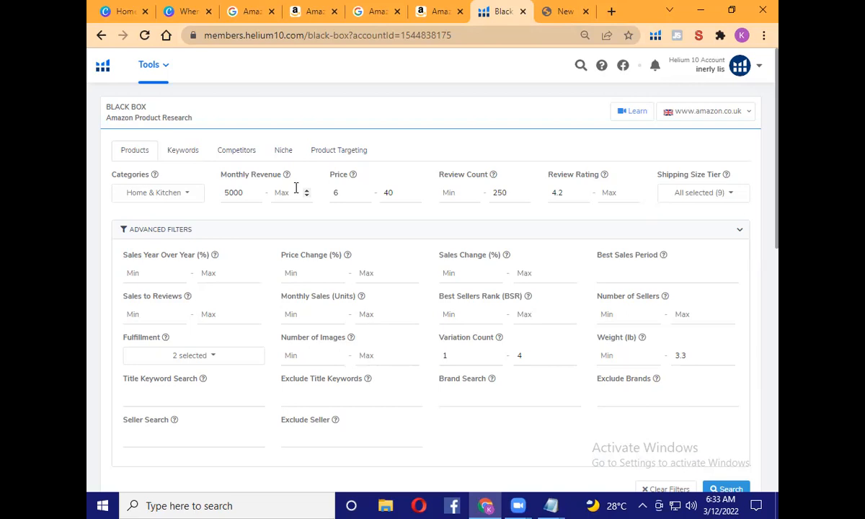
click(168, 197)
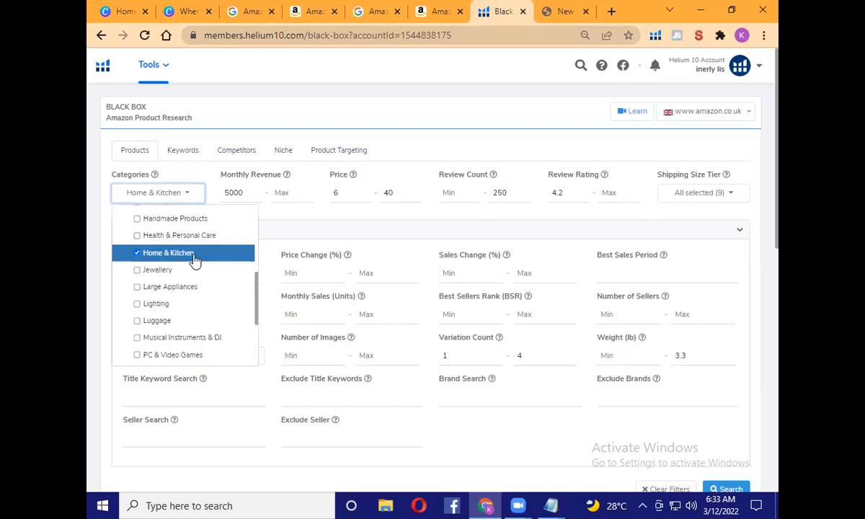
click(279, 214)
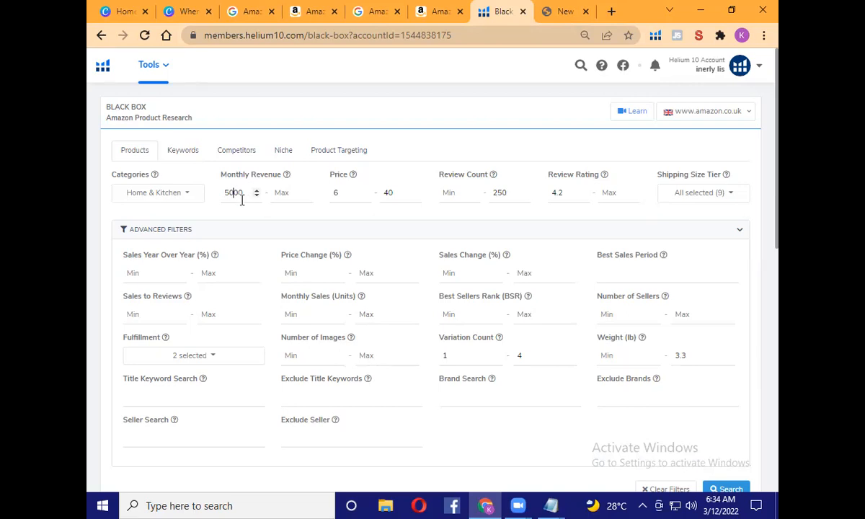
- Review the price, review count and review rating filters of the product search
click(341, 192)
click(390, 192)
click(455, 192)
drag(561, 174, 597, 175)
click(562, 194)
drag(569, 194, 548, 199)
click(565, 194)
drag(565, 191, 541, 200)
click(618, 194)
- Examine the shipping size tier options and compare them with the price range filter
click(696, 194)
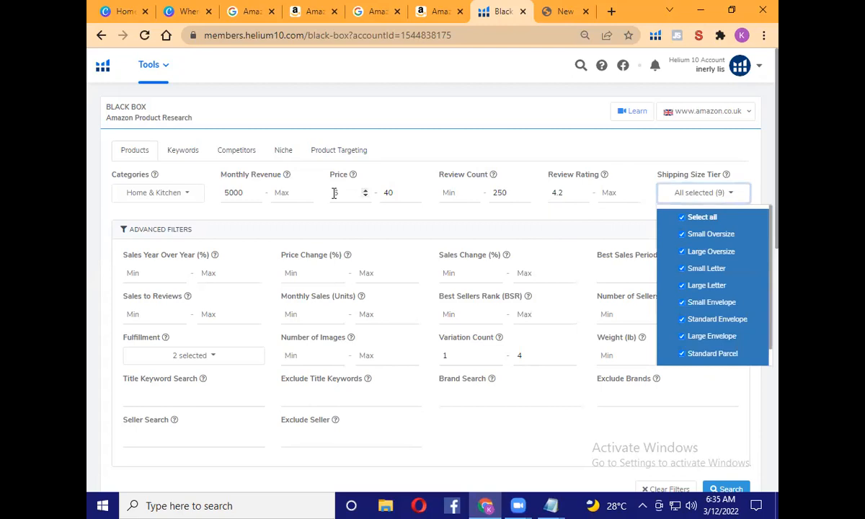
click(388, 192)
click(700, 193)
click(394, 193)
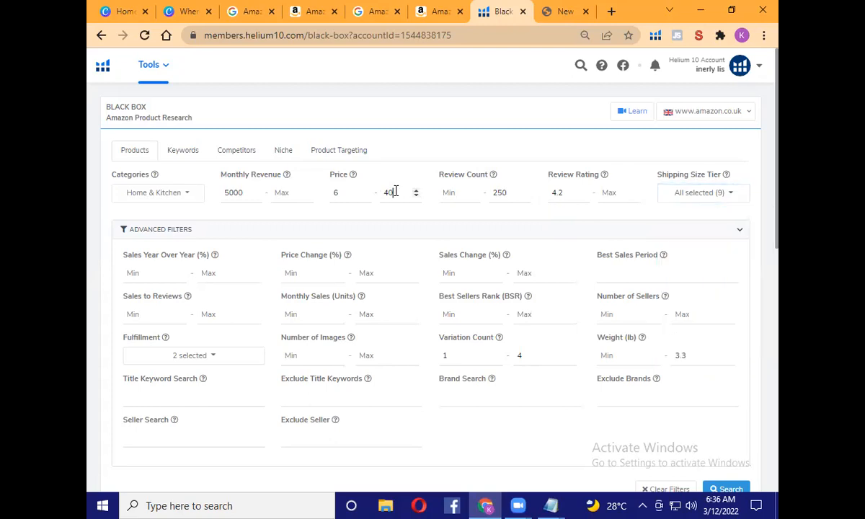
click(690, 198)
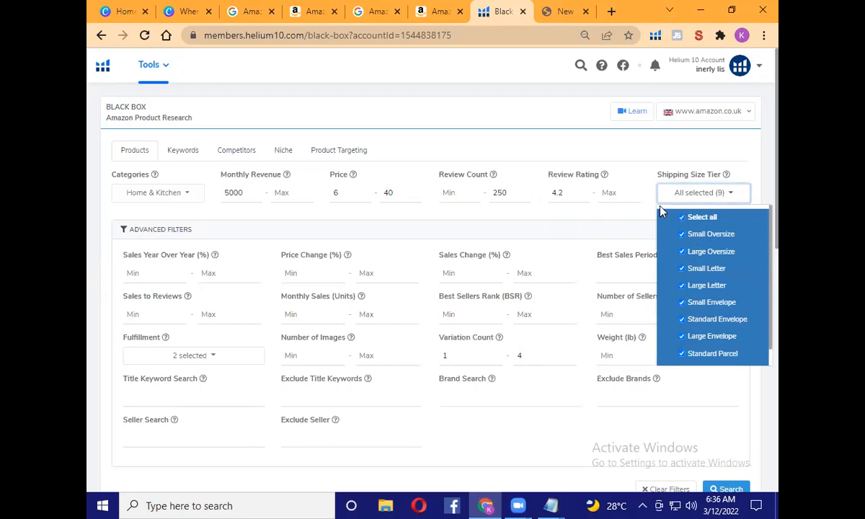
click(691, 208)
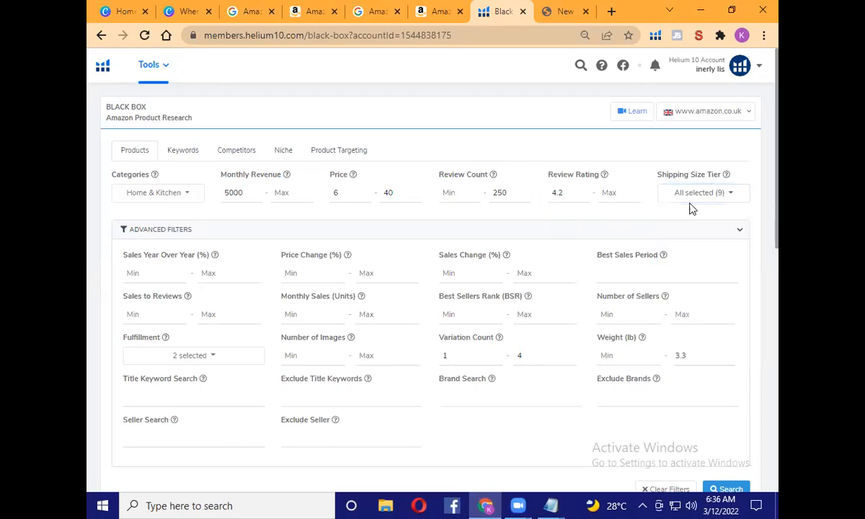
- Examine the fulfillment options and the variation count and weight limits in the advanced filters
scroll(271, 274, down, 1)
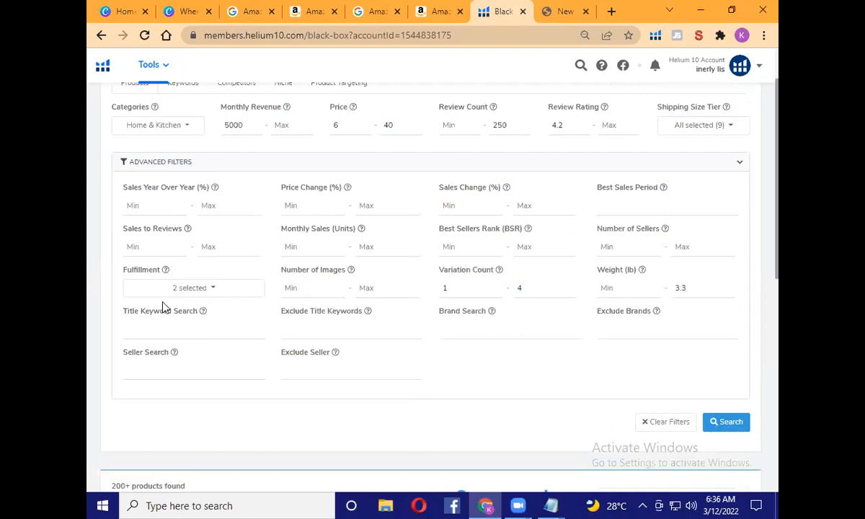
click(208, 286)
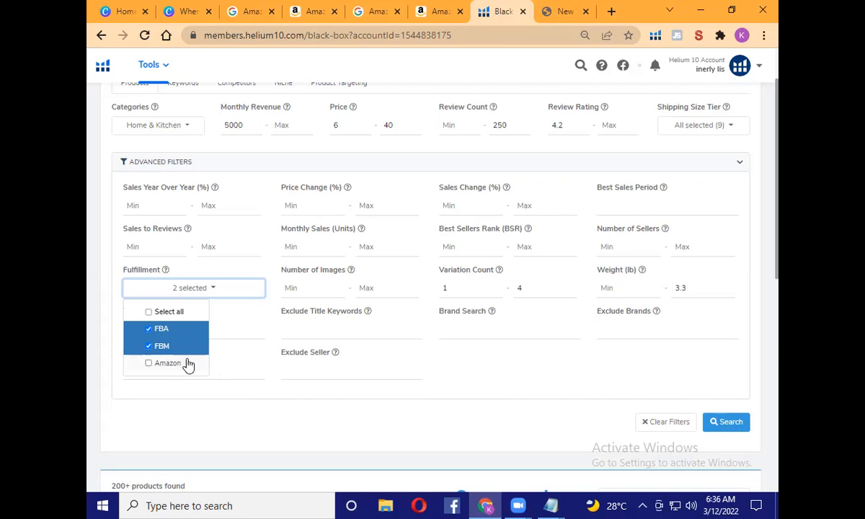
click(222, 312)
click(190, 287)
click(237, 288)
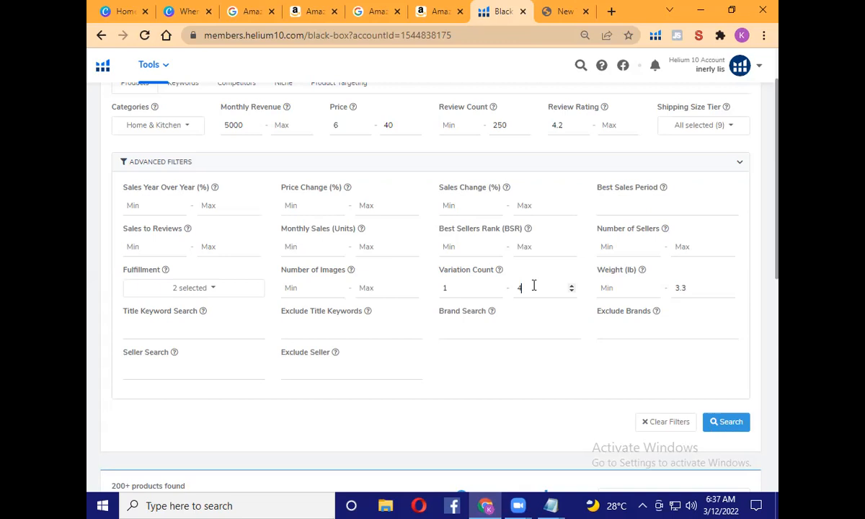
click(689, 287)
- Browse the first page of Home & Kitchen results to its end and return to the first product
scroll(464, 388, down, 4)
scroll(406, 354, down, 3)
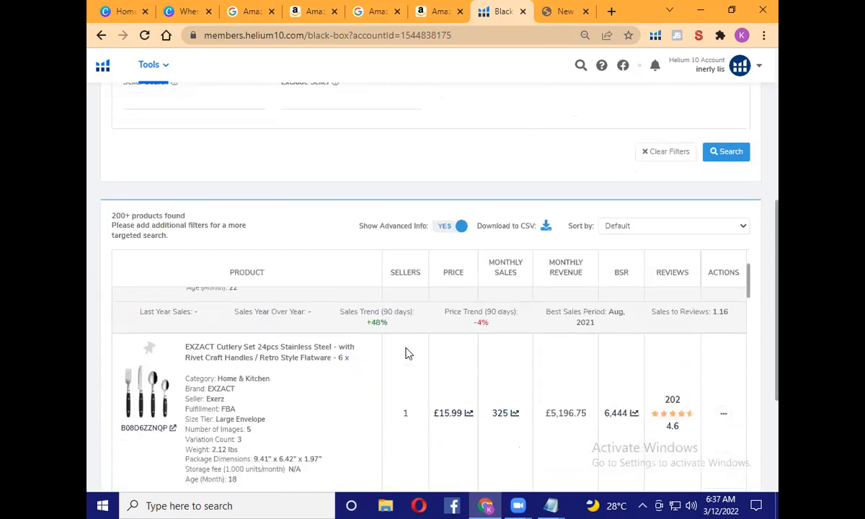
scroll(325, 353, down, 3)
scroll(445, 387, down, 4)
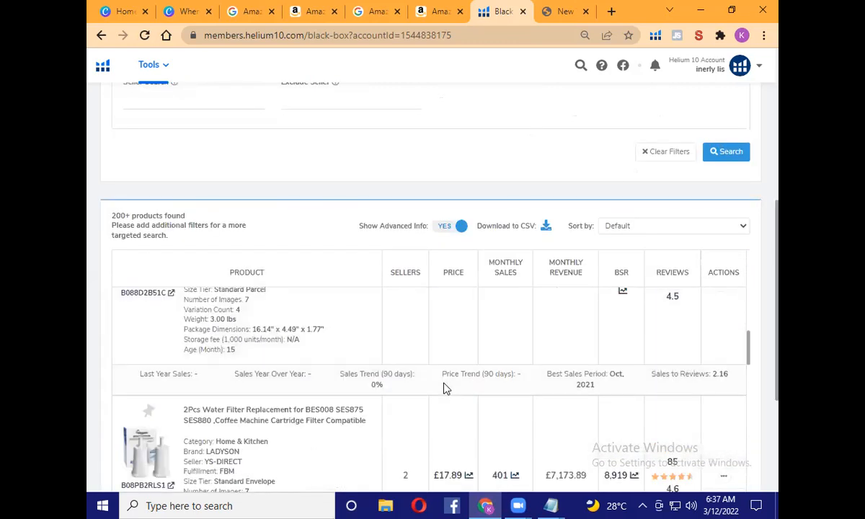
scroll(456, 401, down, 3)
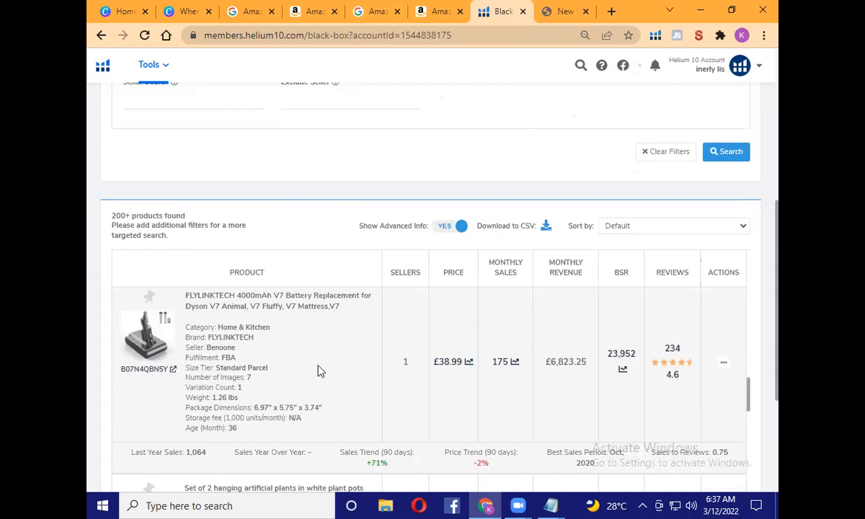
scroll(214, 361, down, 3)
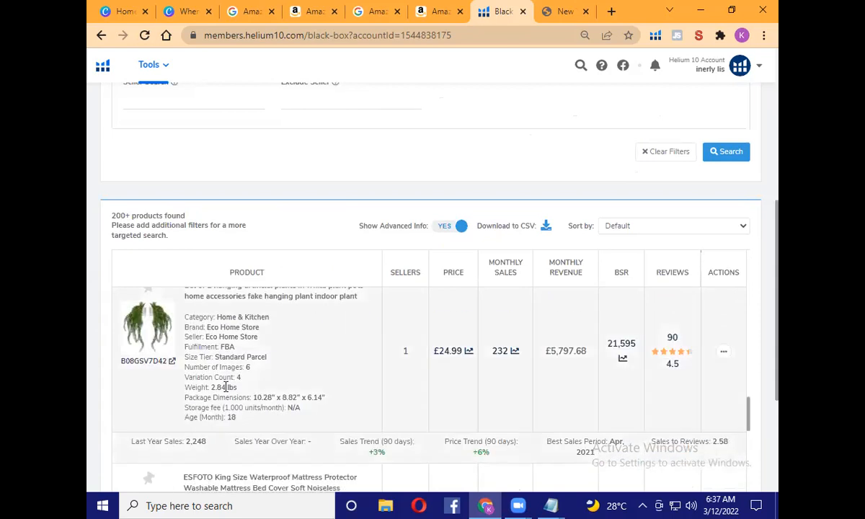
scroll(247, 401, down, 10)
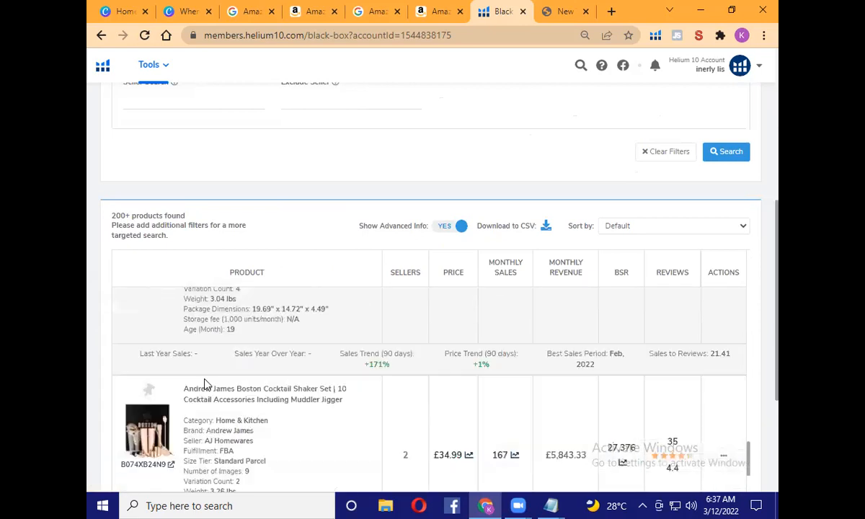
scroll(199, 336, down, 15)
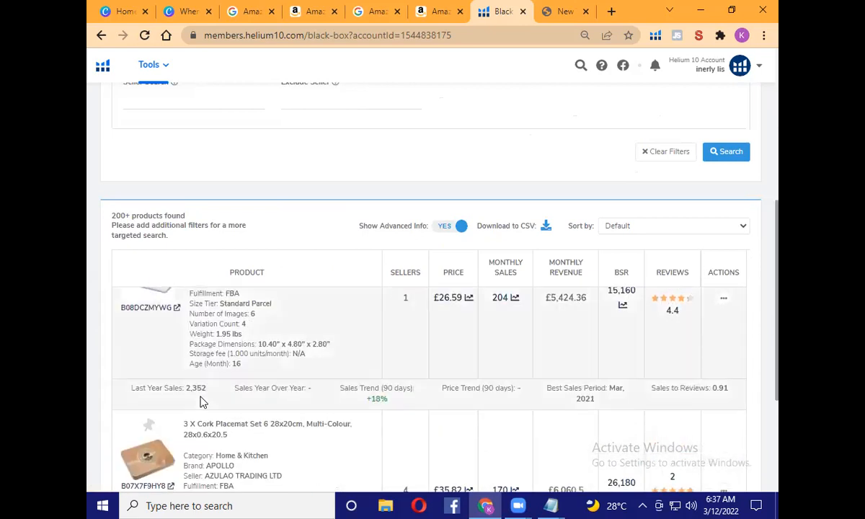
scroll(201, 397, down, 15)
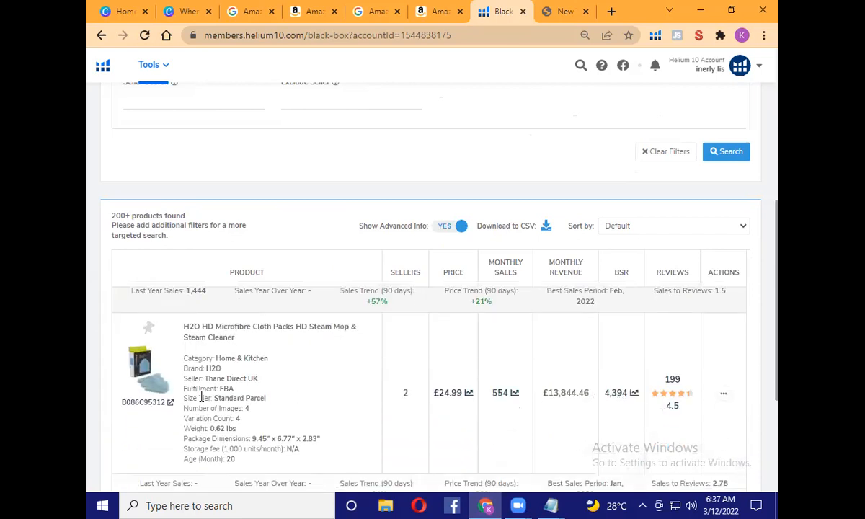
scroll(201, 397, down, 10)
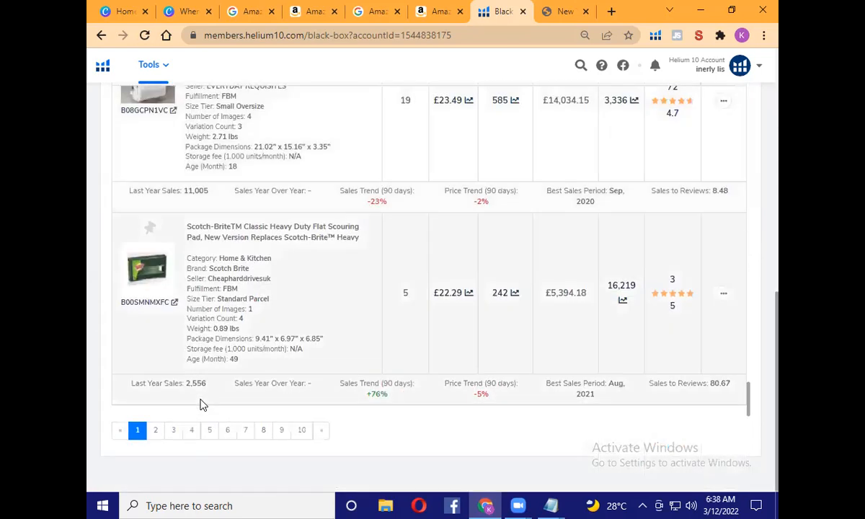
scroll(292, 308, up, 10)
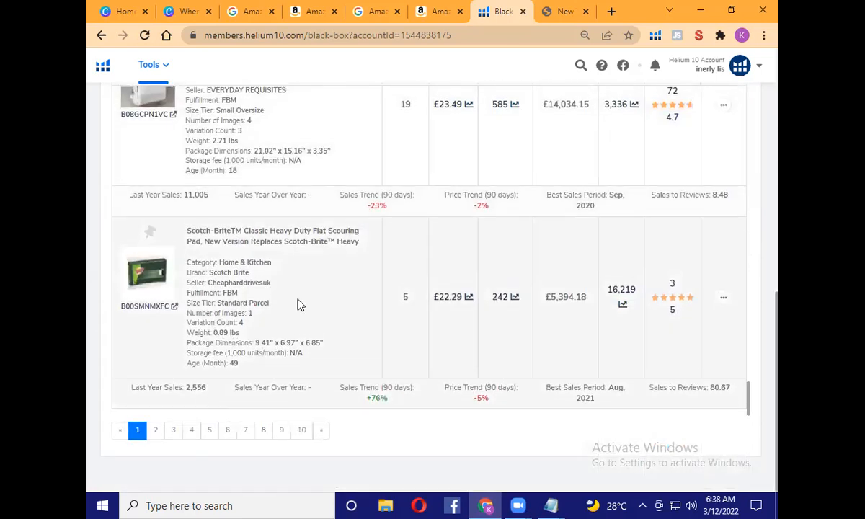
scroll(294, 316, down, 10)
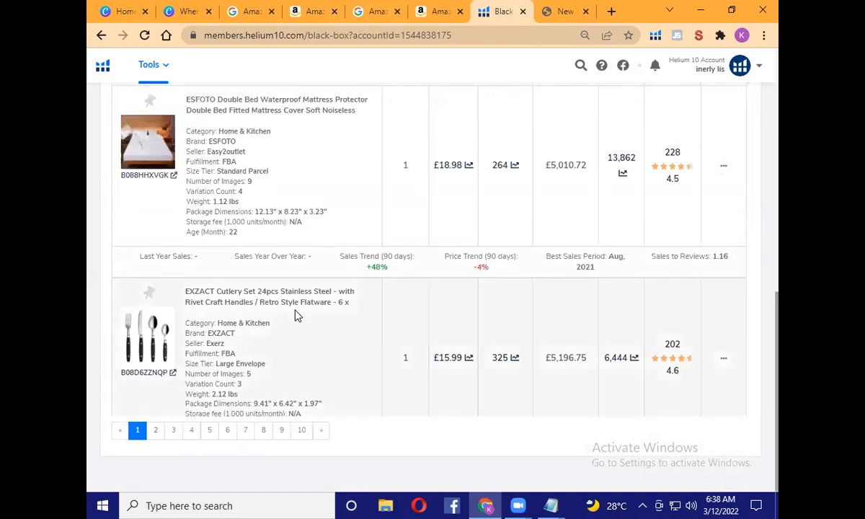
scroll(296, 315, up, 5)
scroll(419, 327, down, 3)
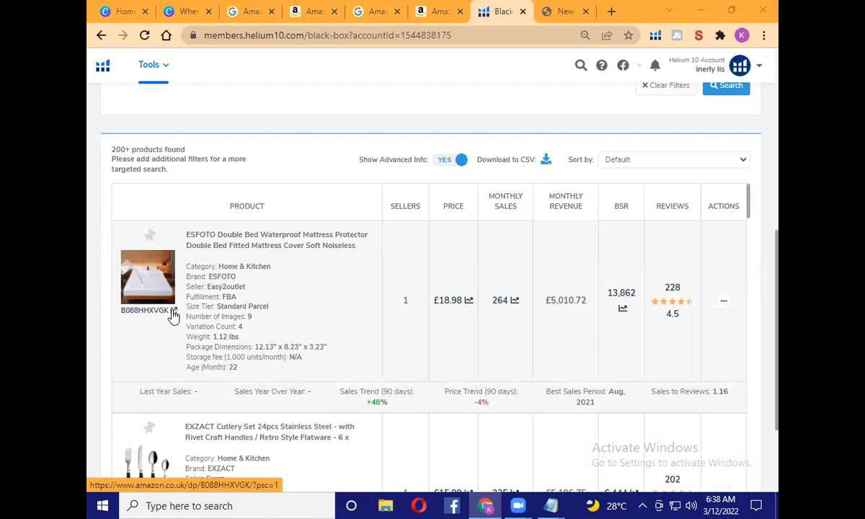
- Open the Amazon listing of the EXZACT 24-piece cutlery set from the results and find its product information section
scroll(173, 315, down, 2)
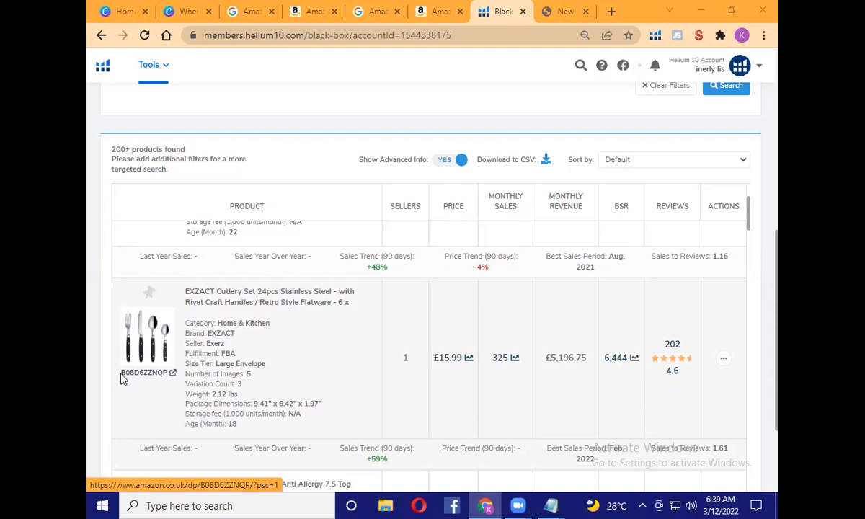
click(173, 373)
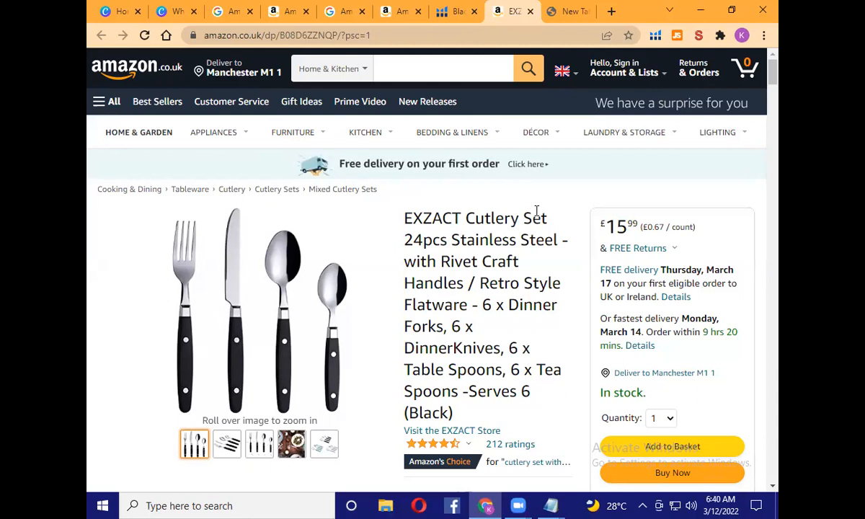
scroll(536, 210, down, 1)
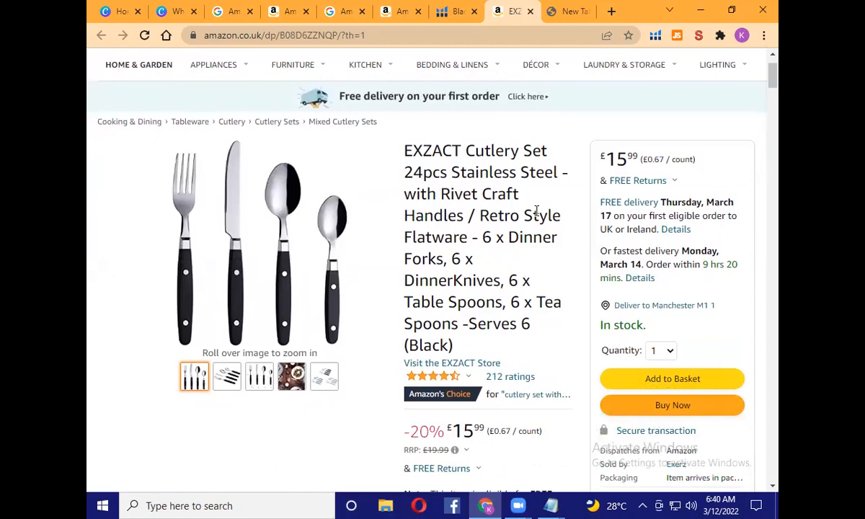
scroll(536, 211, down, 2)
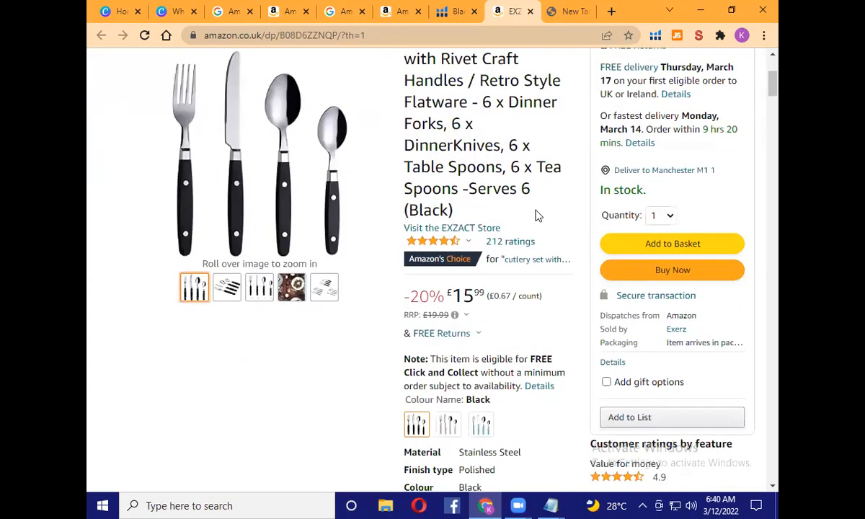
scroll(537, 215, down, 6)
scroll(537, 215, down, 18)
scroll(536, 214, down, 14)
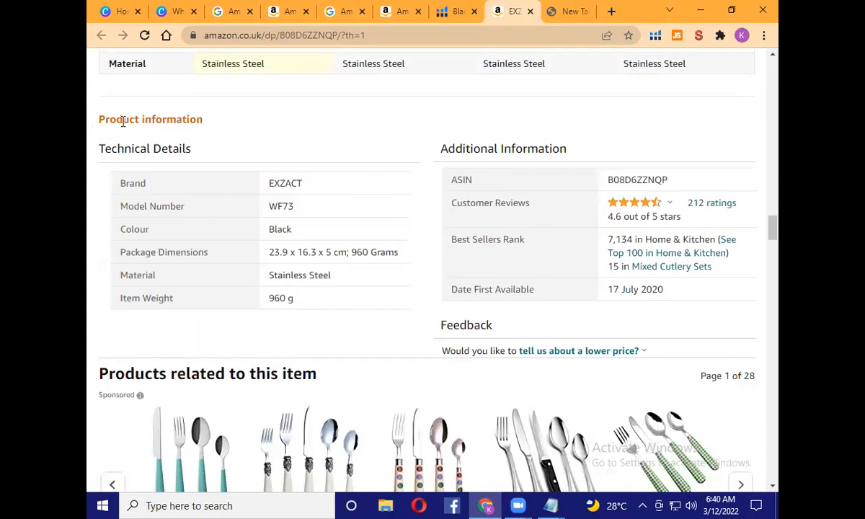
- Locate the ASIN in the cutlery set's product information and select its value
drag(98, 119, 213, 128)
click(439, 179)
drag(427, 173, 488, 183)
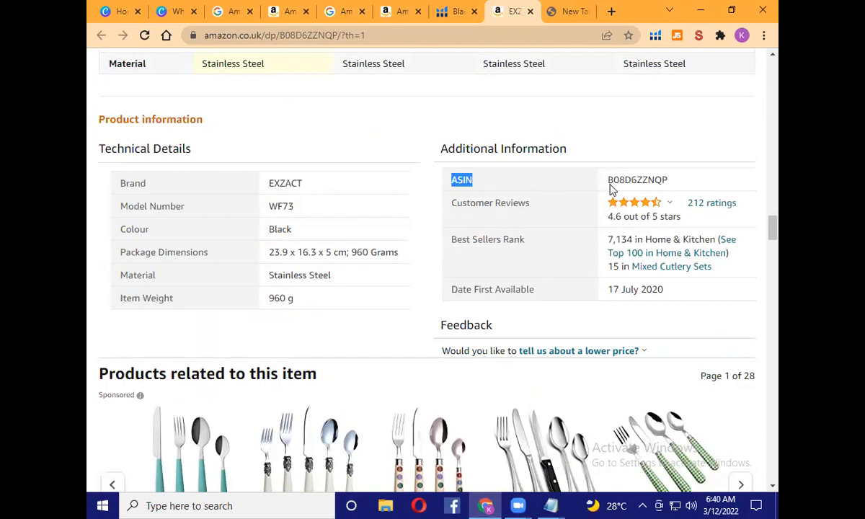
drag(608, 180, 676, 187)
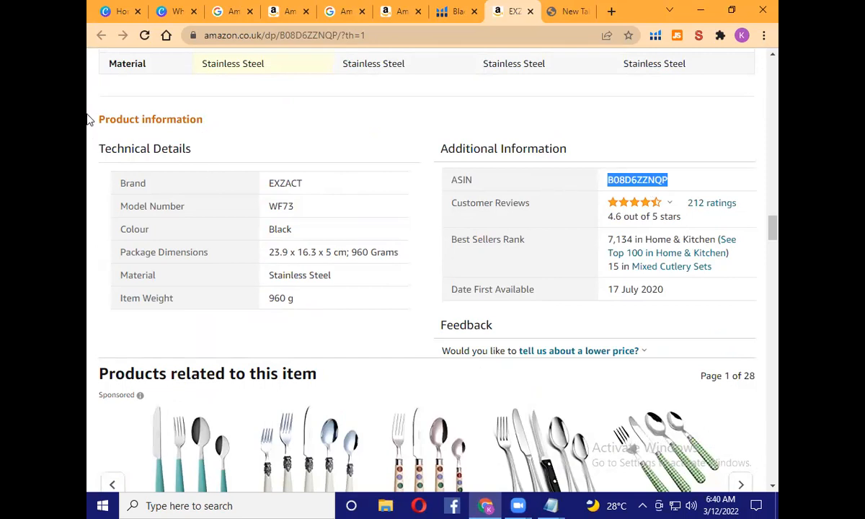
- Copy the cutlery set's ASIN from the Additional Information table of its Amazon product information
drag(92, 124, 229, 115)
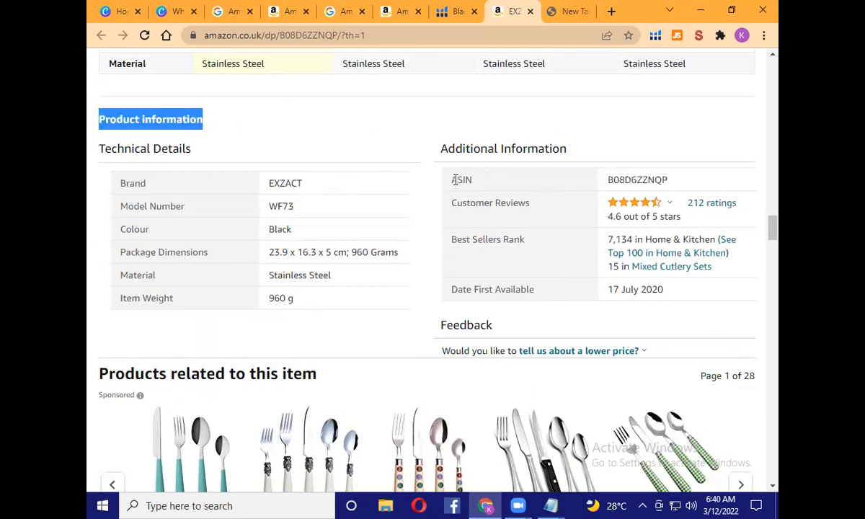
drag(450, 180, 497, 185)
click(620, 181)
drag(608, 181, 671, 180)
right_click(641, 186)
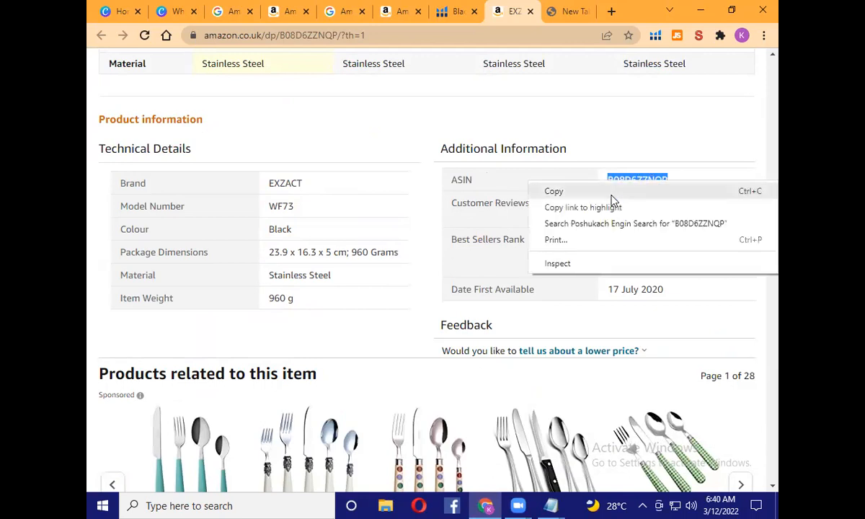
click(615, 195)
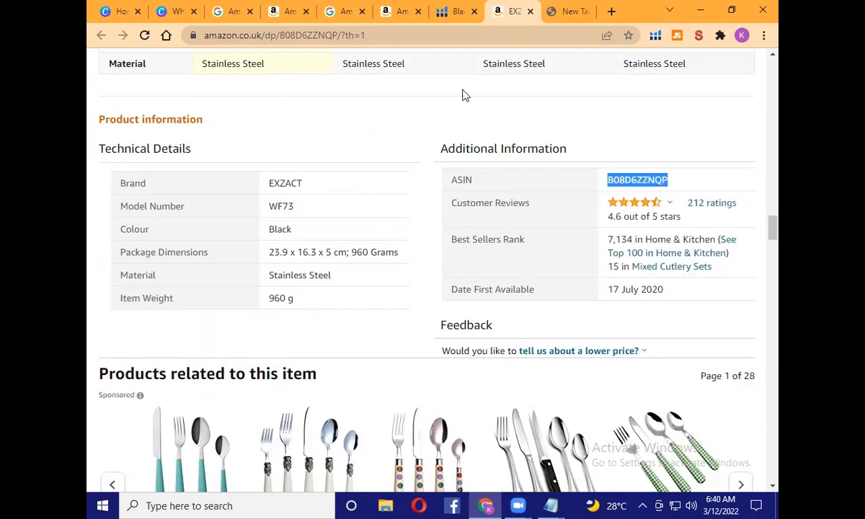
- Return to the Black Box results, open the Helium 10 dashboard in a separate tab and switch to it
click(448, 7)
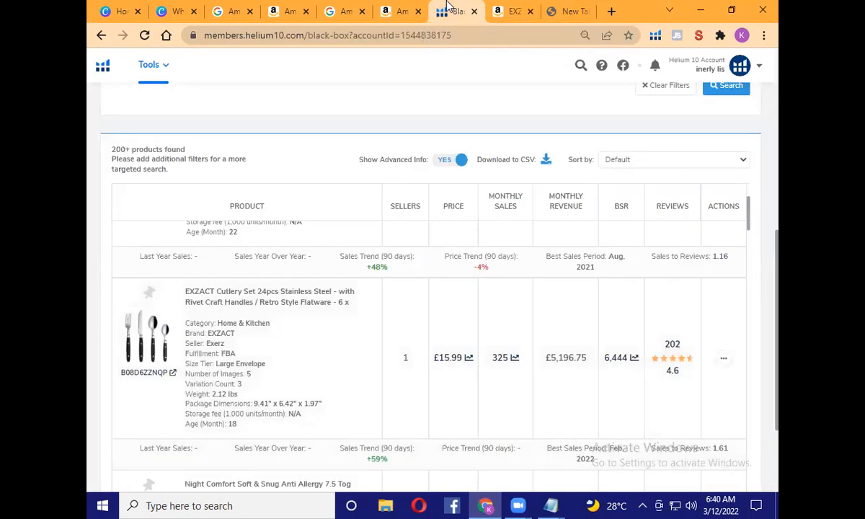
scroll(388, 242, up, 2)
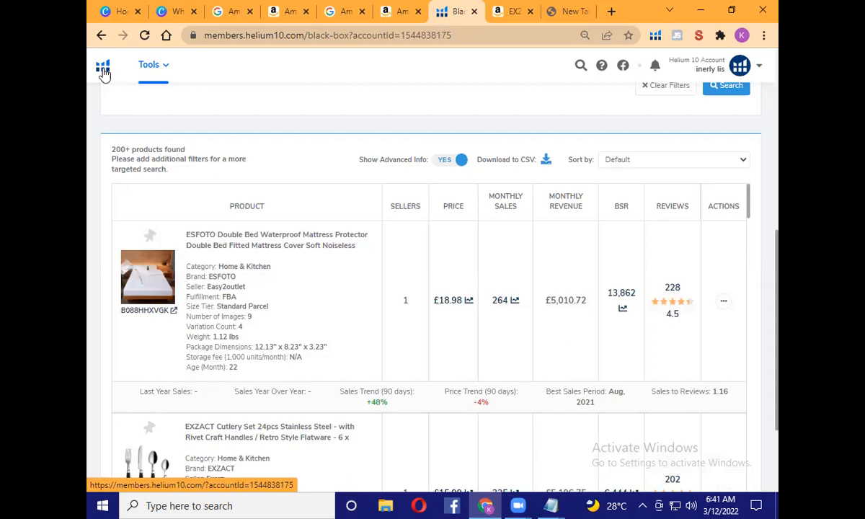
right_click(104, 73)
click(147, 80)
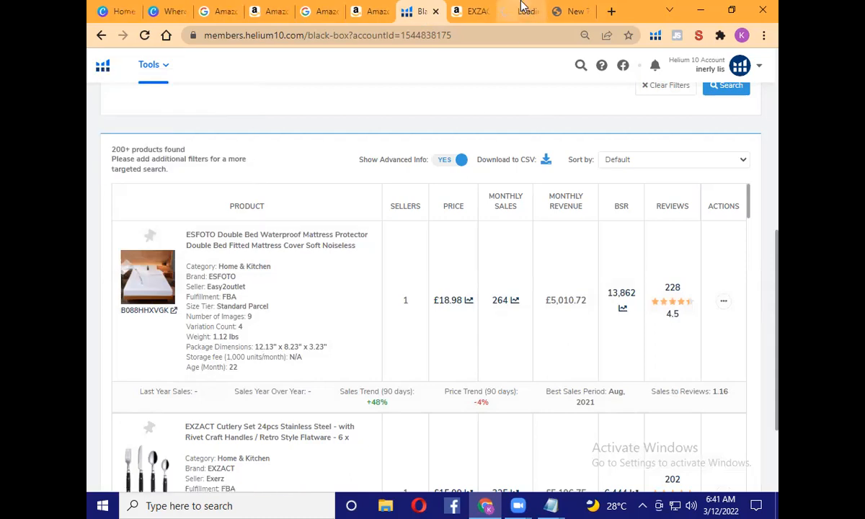
click(524, 7)
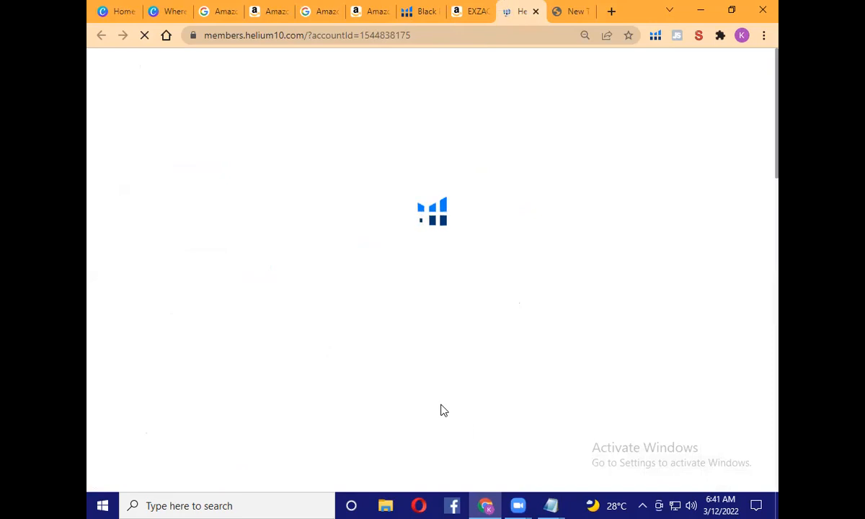
click(425, 11)
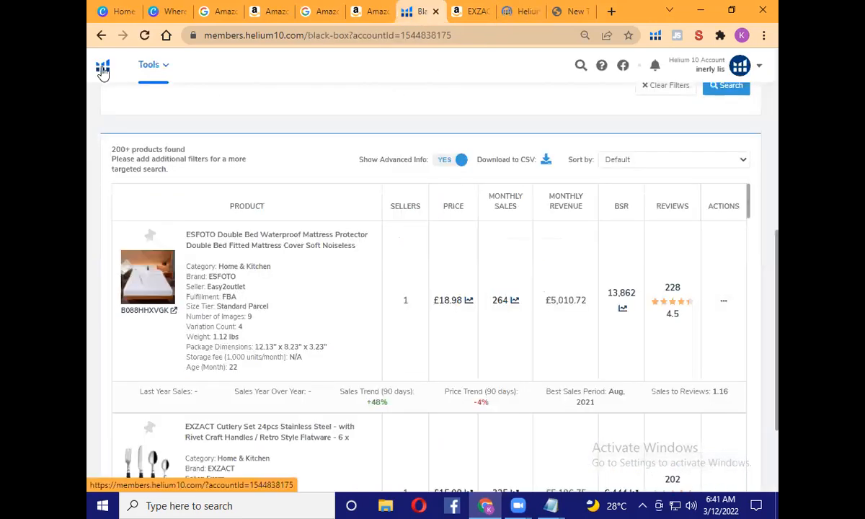
right_click(103, 71)
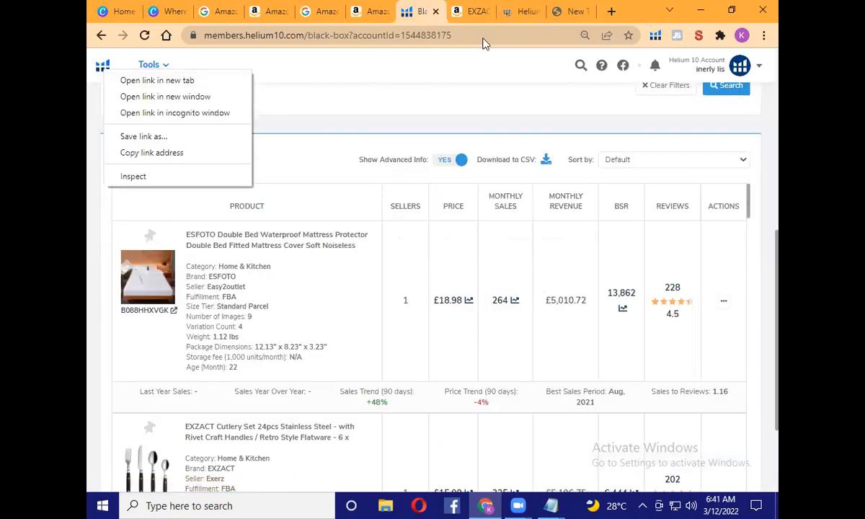
click(522, 11)
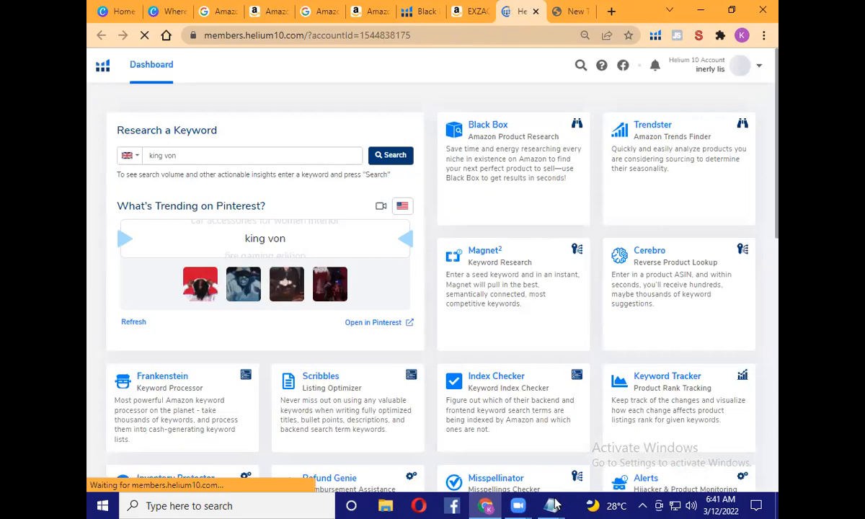
- Try the first Helium 10 access link from the text document in the blank browser tab and close that tab
mouse_move(552, 507)
click(659, 451)
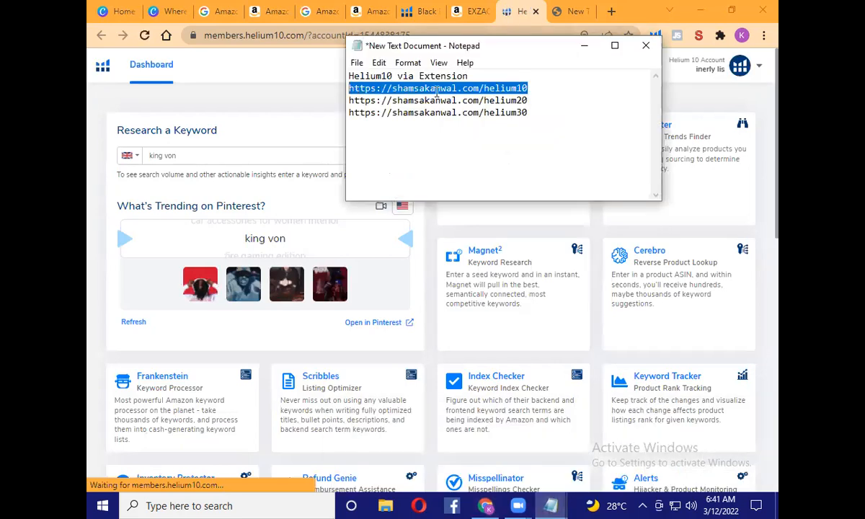
click(577, 11)
key(ctrl+v)
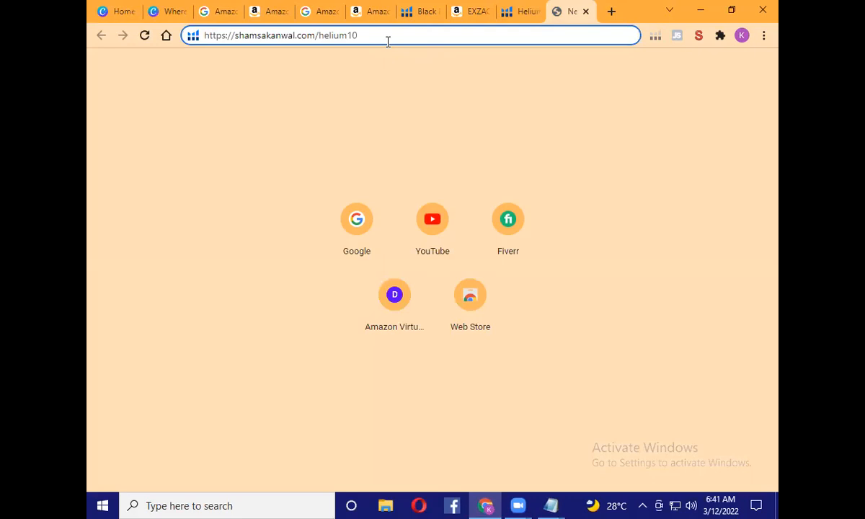
key(Return)
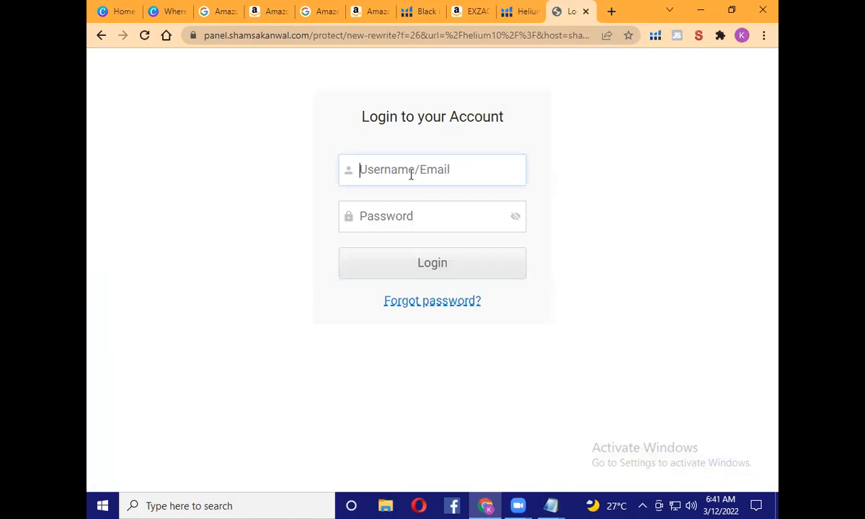
click(585, 12)
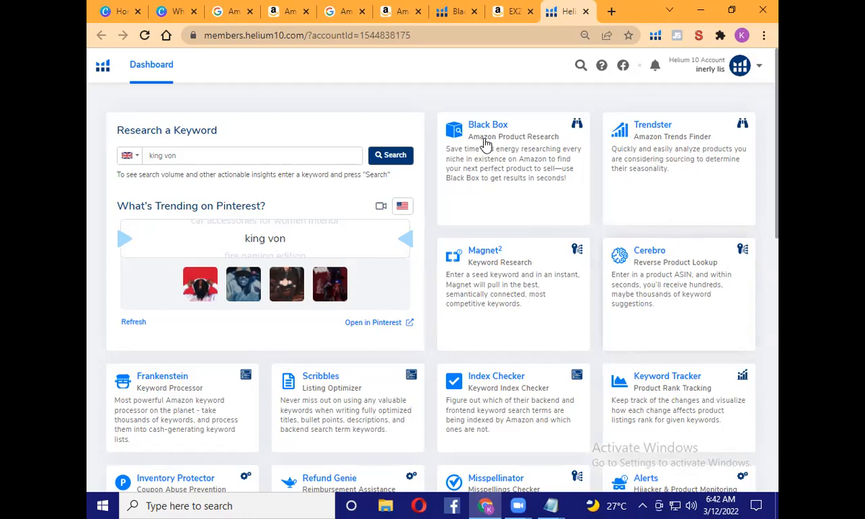
- Open the Cerebro reverse product lookup from the dashboard and display its list of marketplaces
click(649, 259)
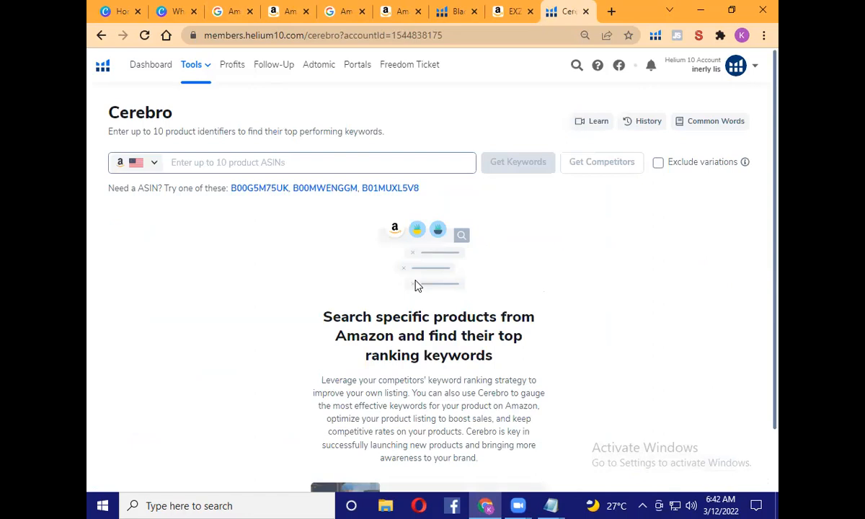
click(137, 166)
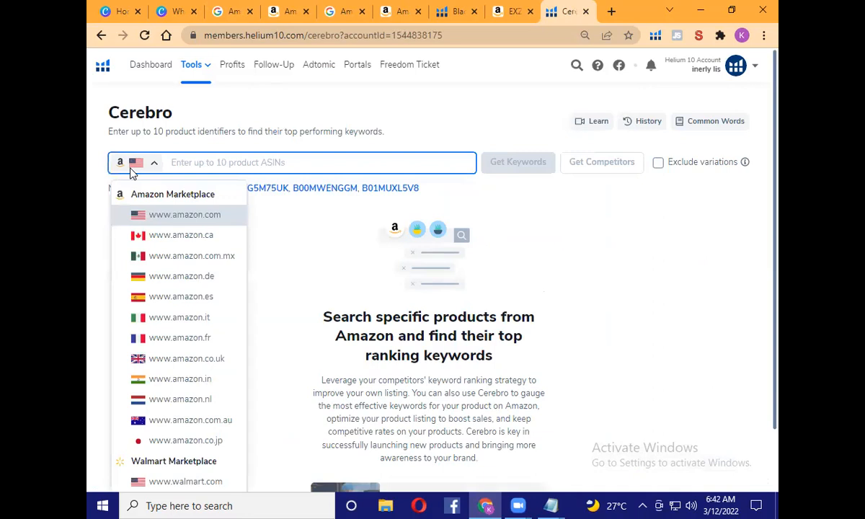